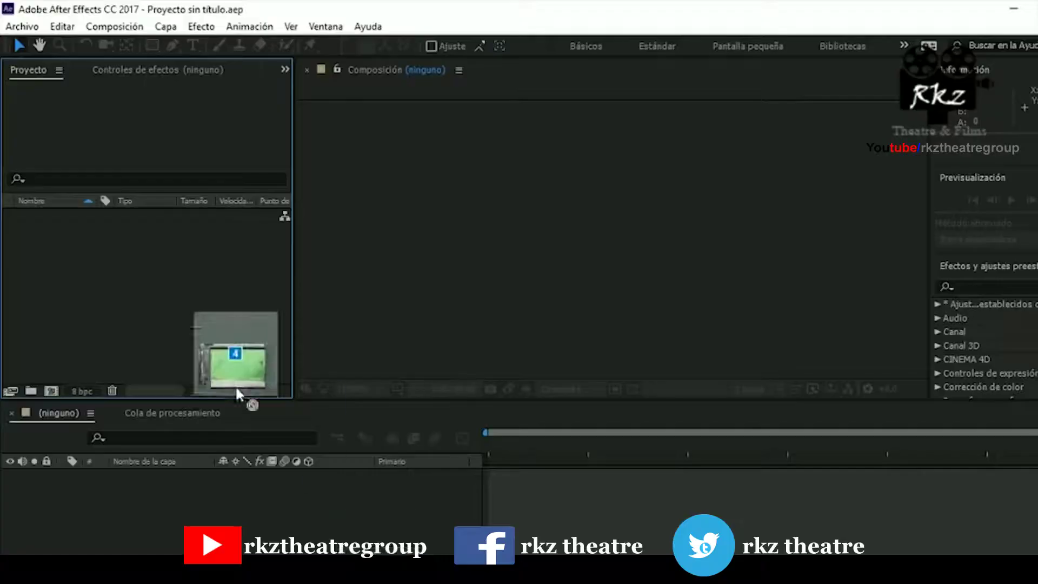
- Import IMG_2232.MOV and the three city photos from the Big jump folder into the project
left_click_drag(243, 398, 160, 284)
left_click(147, 278)
left_click(58, 216)
- Preview the three city photos, then create an IMG_2232 composition from the jump clip
left_click(52, 231)
left_click(51, 247)
left_click(51, 263)
mouse_move(44, 216)
left_mouse_down()
mouse_move(406, 446)
mouse_move(533, 477)
left_mouse_up()
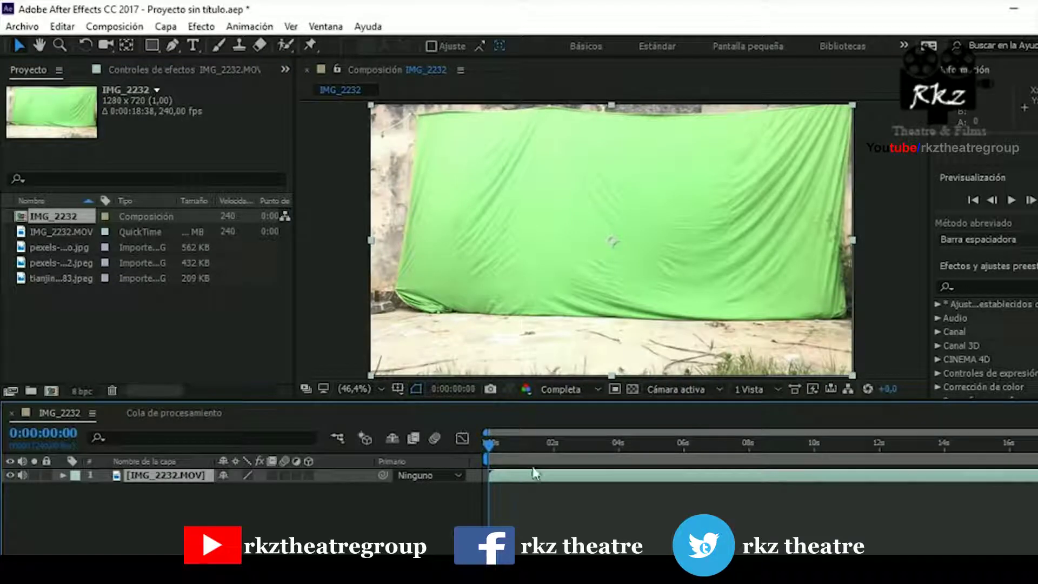
- Find the jump in the clip and trim the layer's end back to about 0:00:02:14
left_click_drag(500, 452, 565, 459)
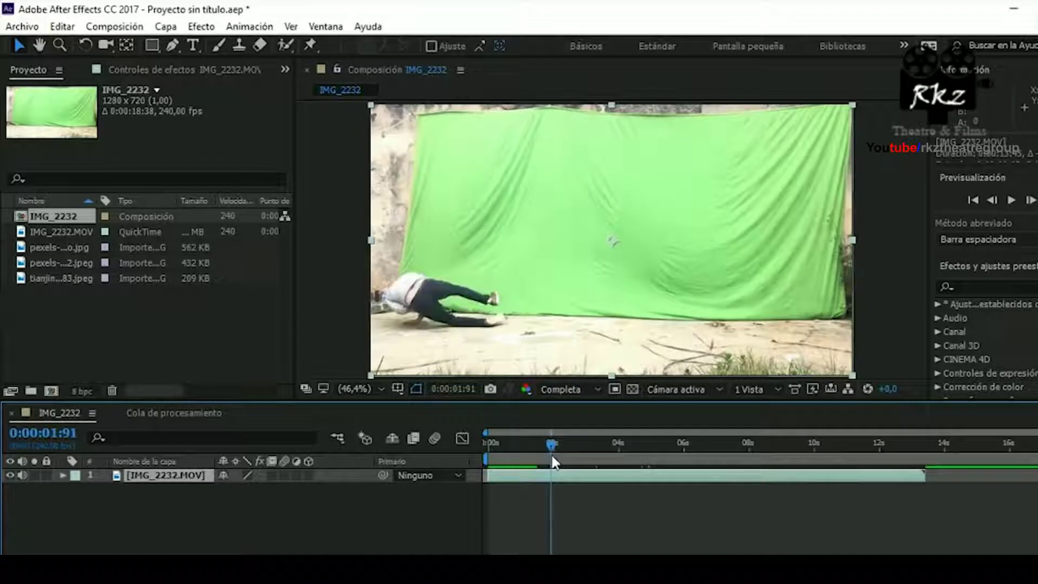
left_click_drag(565, 456, 558, 454)
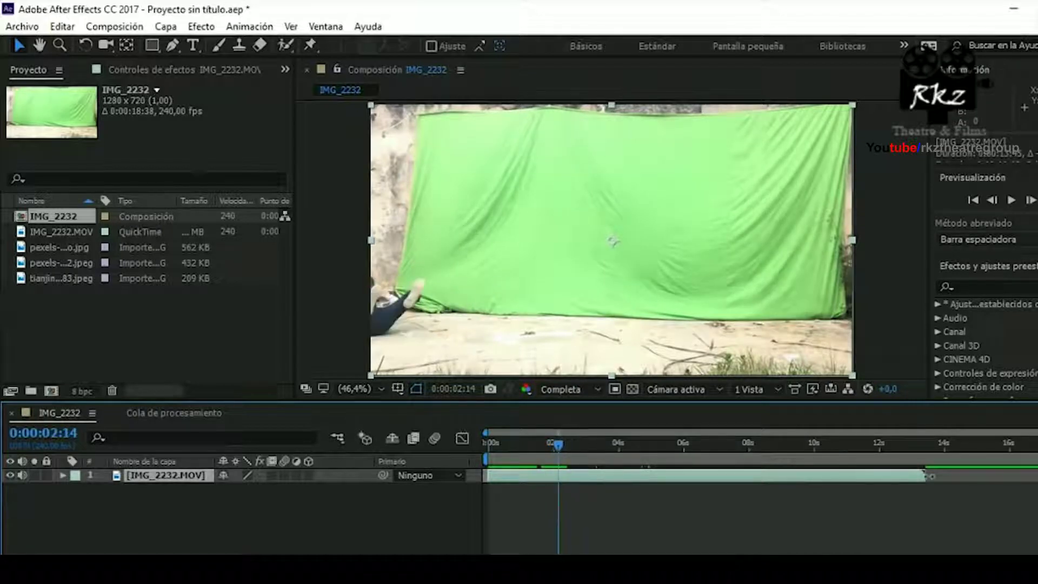
left_click_drag(924, 476, 597, 475)
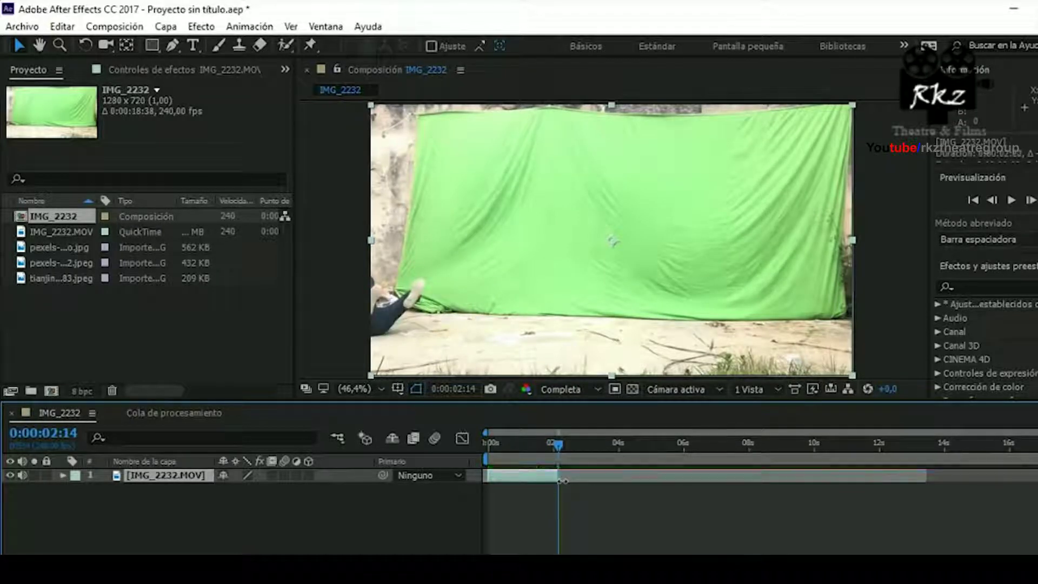
- Scrub from the start of the jump to the frame with the man mid-jump
left_click(519, 452)
left_click_drag(508, 452, 515, 452)
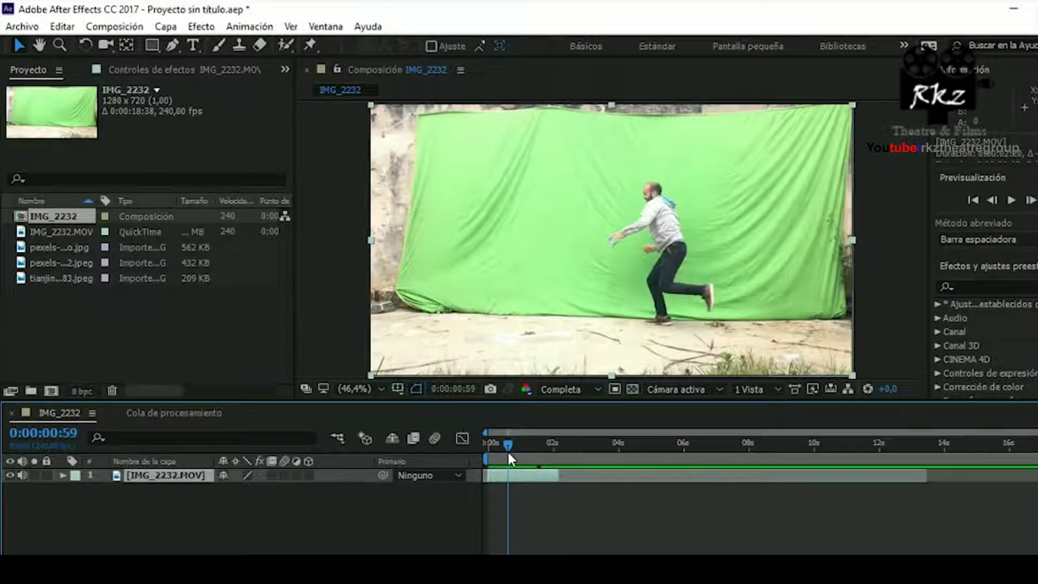
left_click_drag(514, 452, 516, 450)
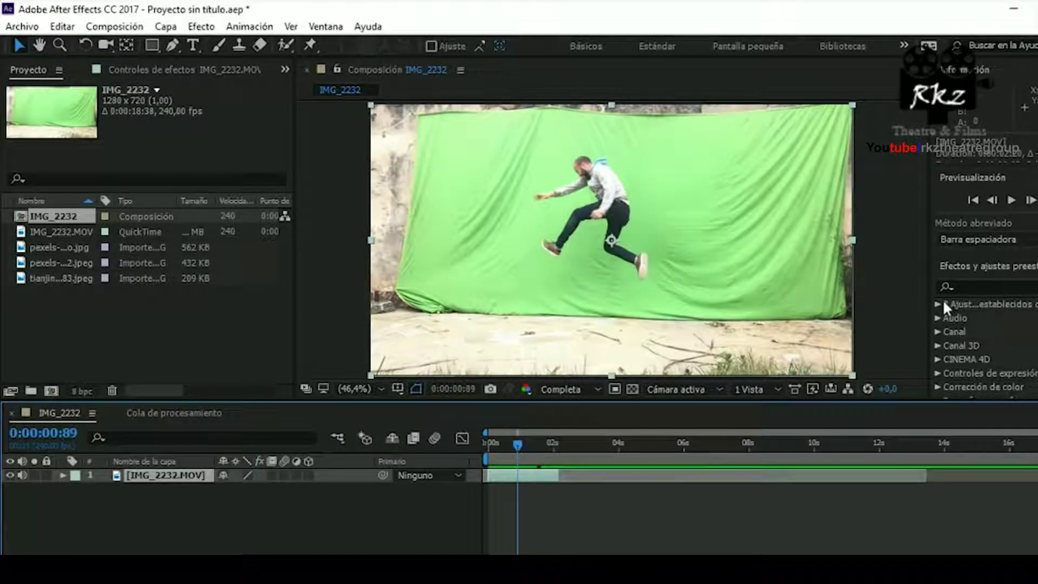
left_click(976, 286)
- Apply Color selectivo on Greens with Magenta −100% and Cyan and Yellow at 99%
type("selec")
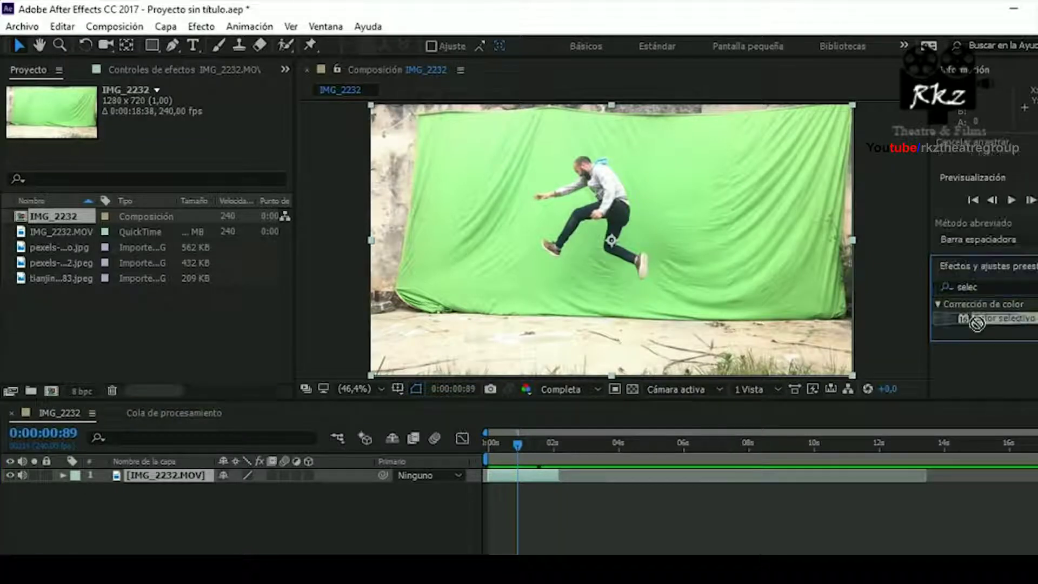
left_click_drag(1003, 318, 536, 474)
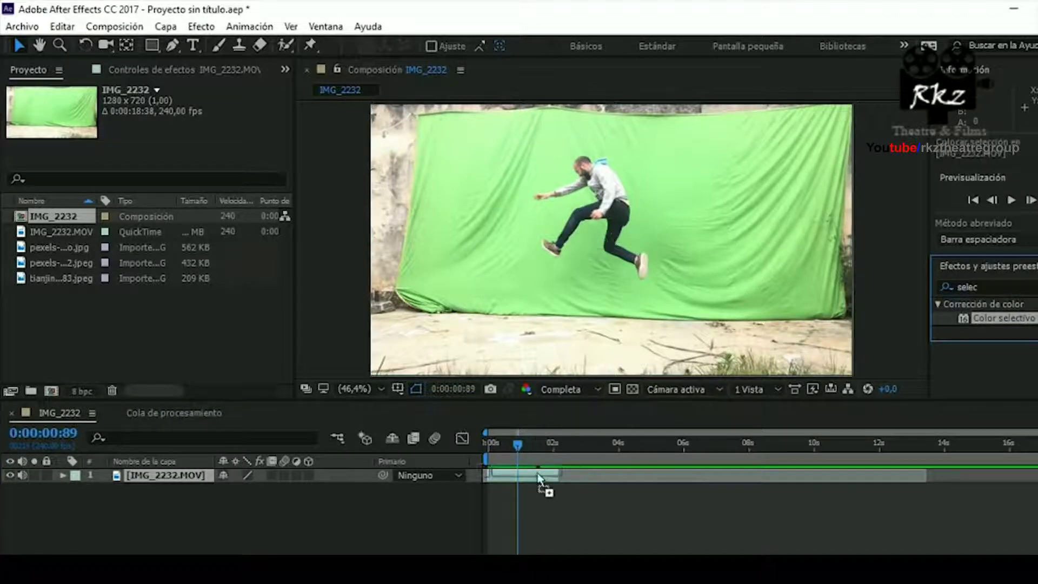
left_click(245, 132)
left_click(178, 186)
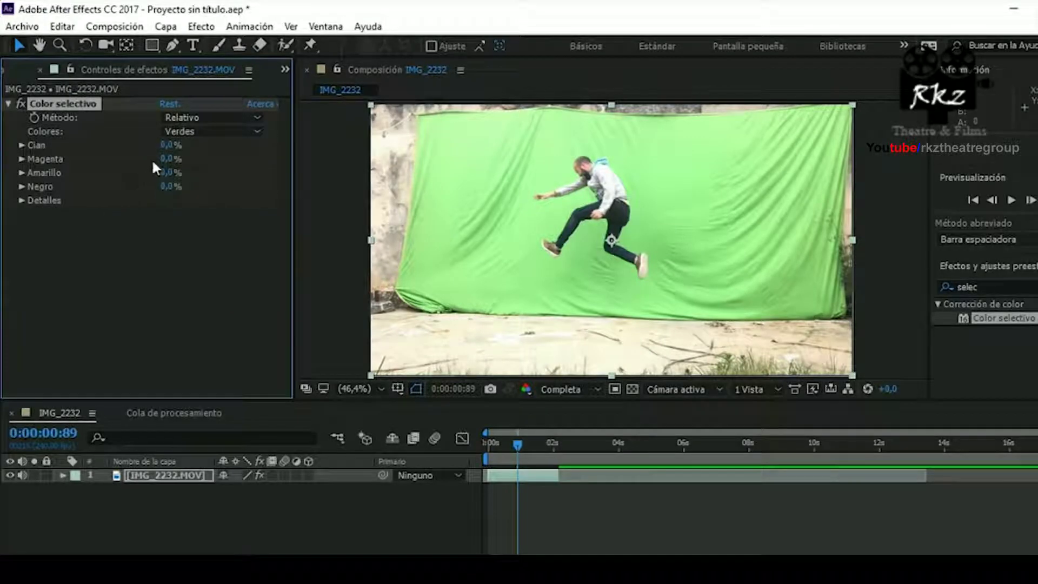
mouse_move(171, 160)
left_mouse_down()
mouse_move(143, 159)
mouse_move(264, 165)
left_mouse_up()
mouse_move(169, 173)
left_mouse_down()
mouse_move(198, 206)
mouse_move(384, 193)
left_mouse_up()
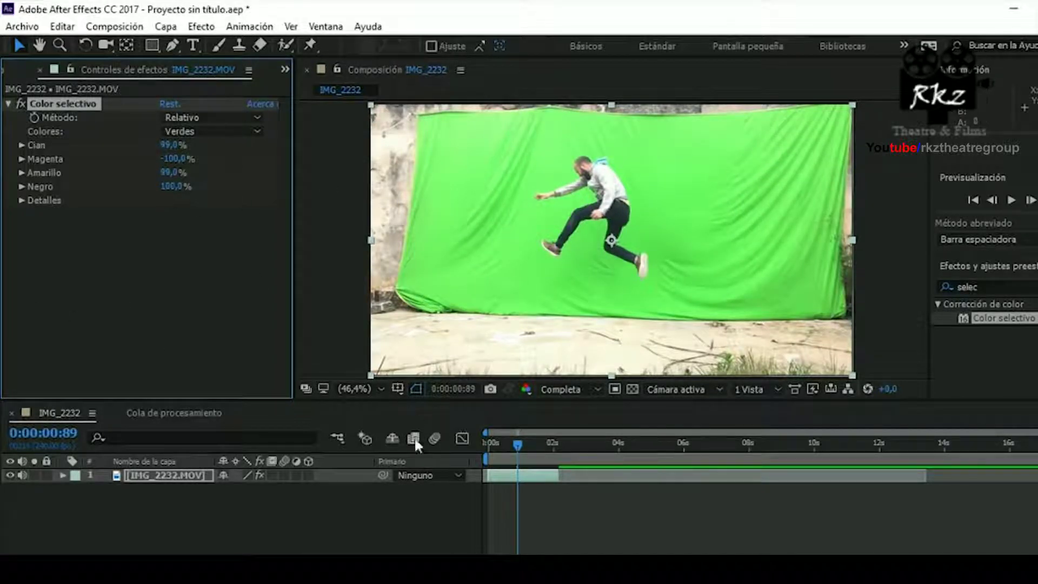
left_click(562, 521)
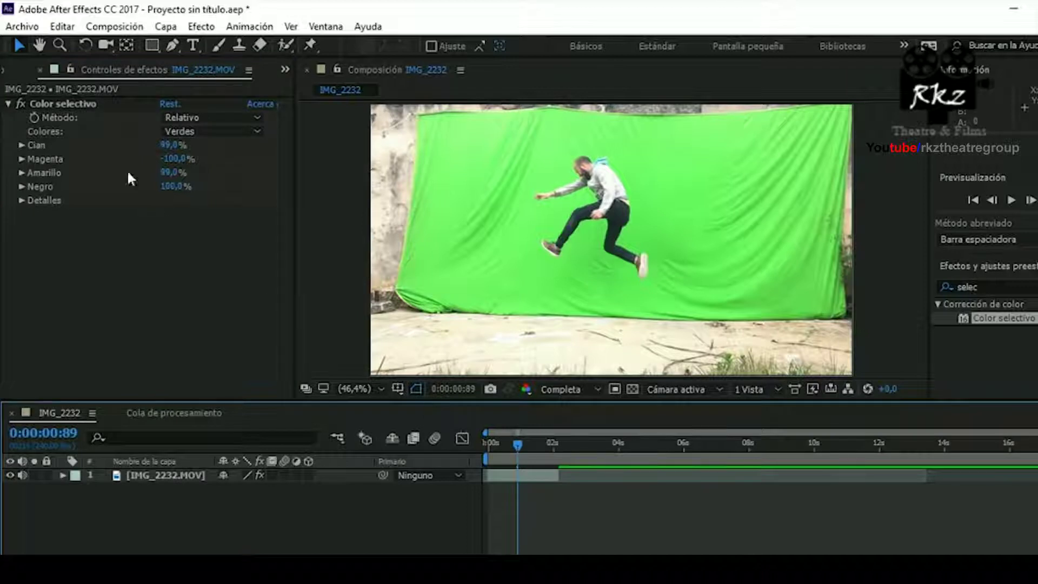
- Save the project as Big Jump.aep
left_click(22, 27)
mouse_move(209, 190)
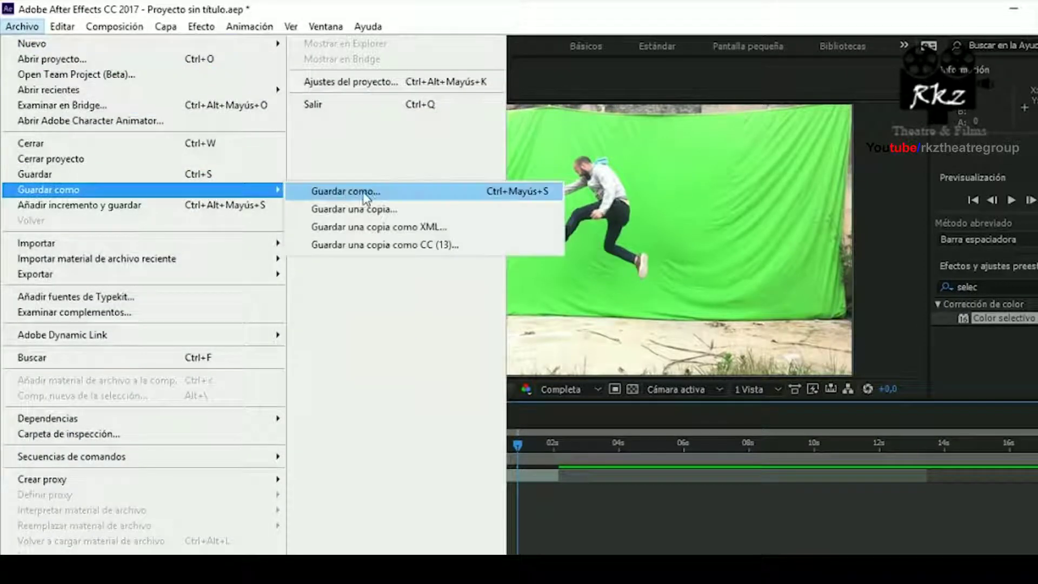
left_click(362, 192)
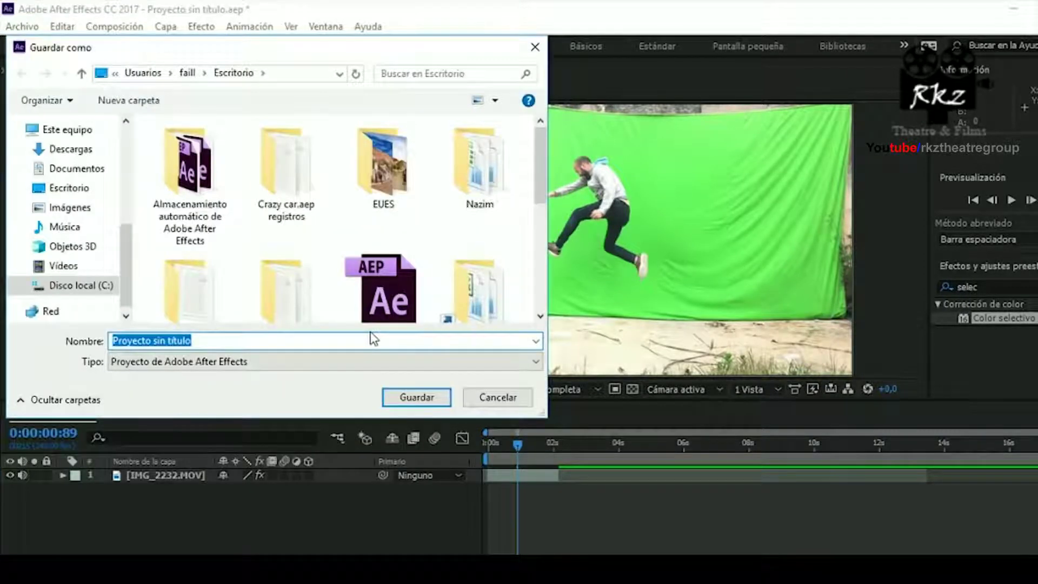
type("Big Jump")
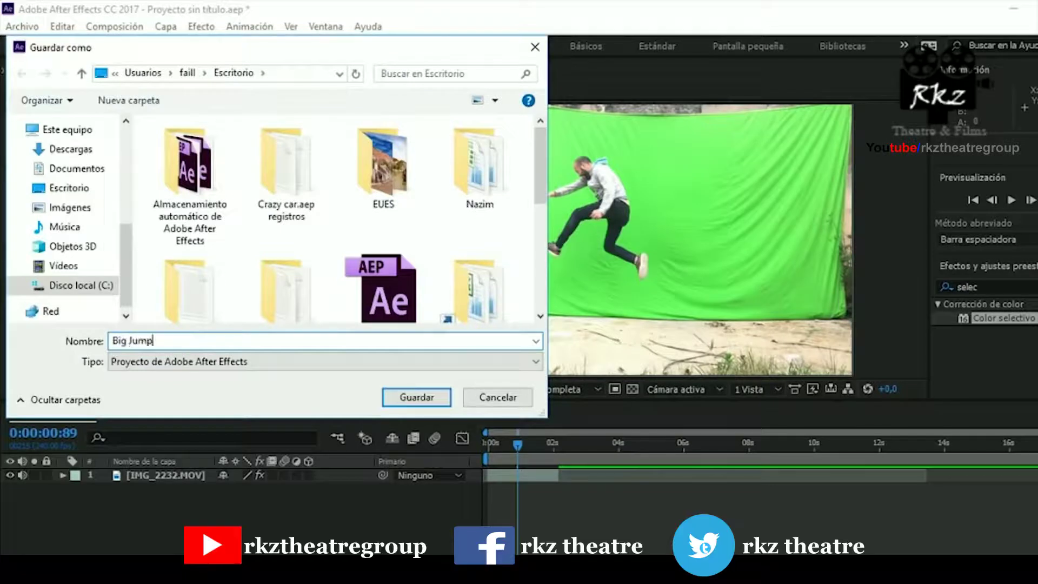
key("Return")
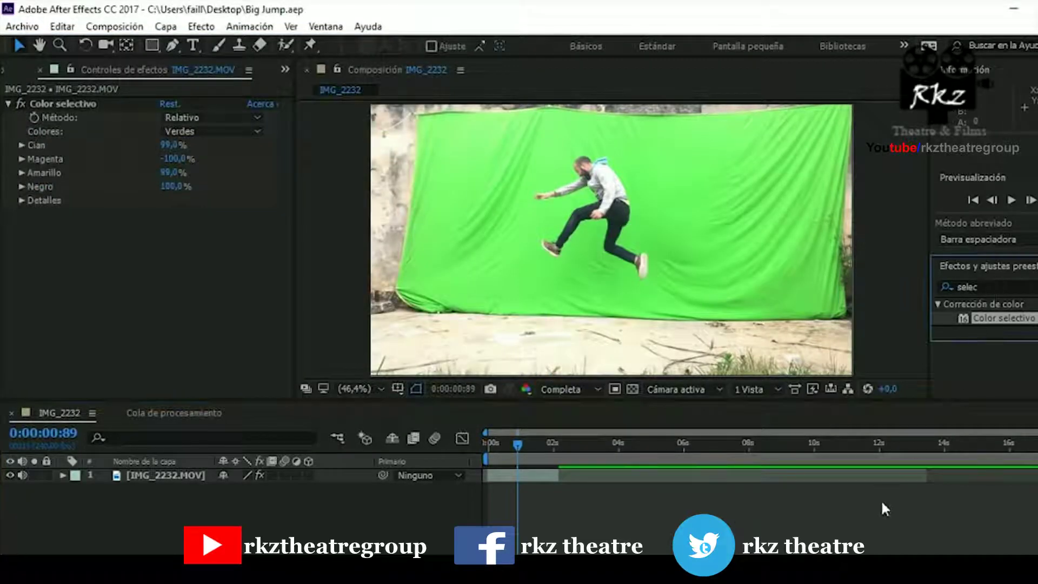
double_click(982, 287)
- Apply Primatte Keyer, sample the green backdrop as background, and view the Matte
type("primate")
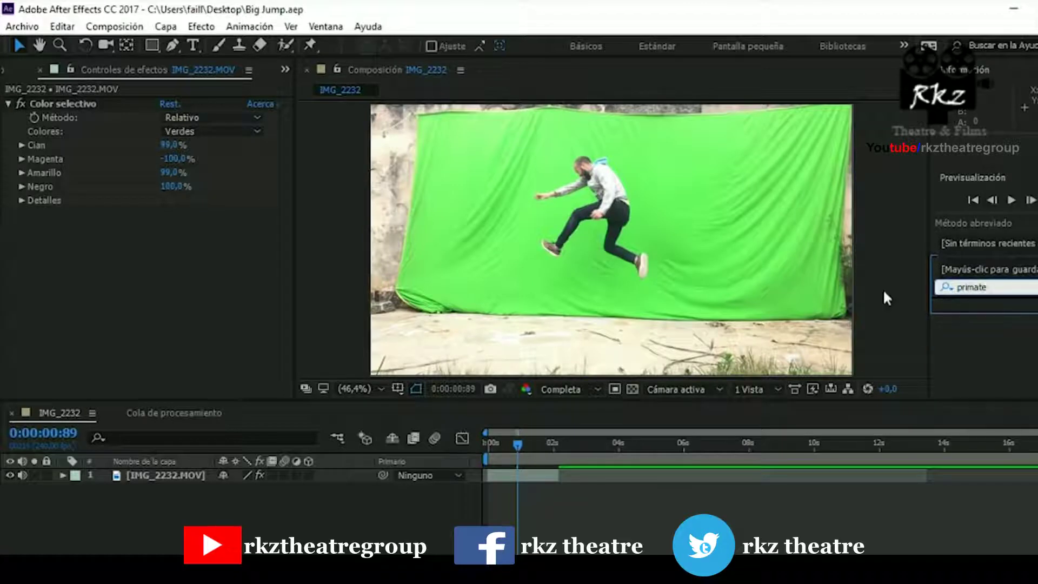
key("BackSpace")
left_click_drag(997, 317, 518, 475)
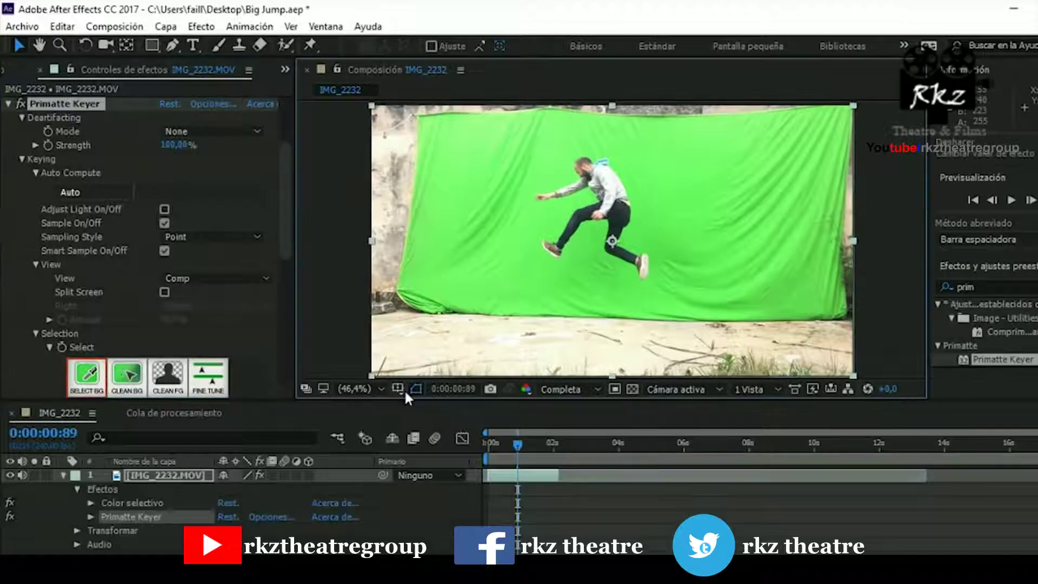
left_click(543, 223)
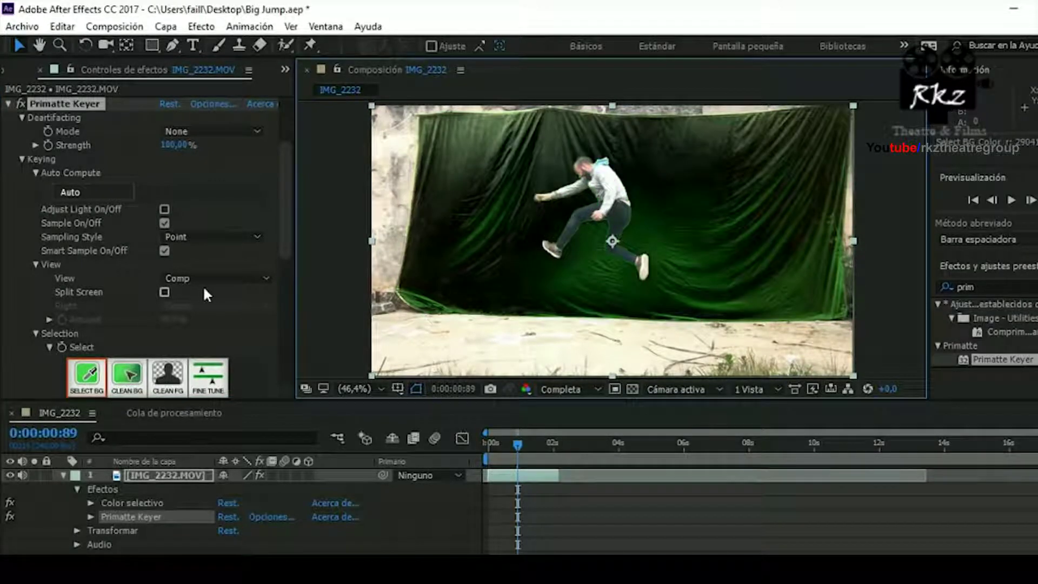
left_click(243, 278)
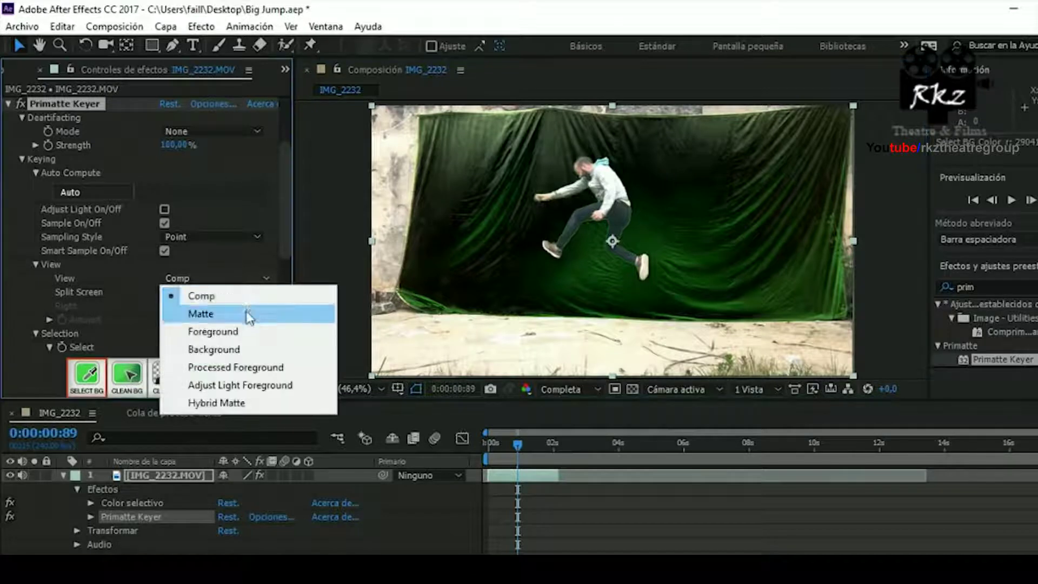
left_click(243, 313)
- Paint leftover background areas black with Clean BG, then start a mask at the backdrop's corner
left_click(132, 378)
left_click_drag(505, 148, 819, 226)
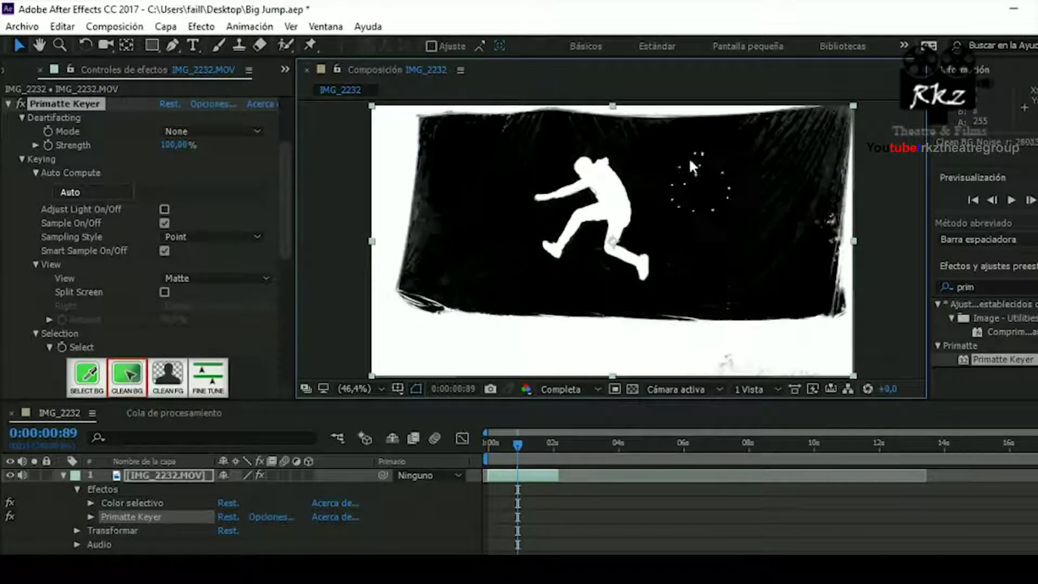
scroll(679, 164, "up", 1)
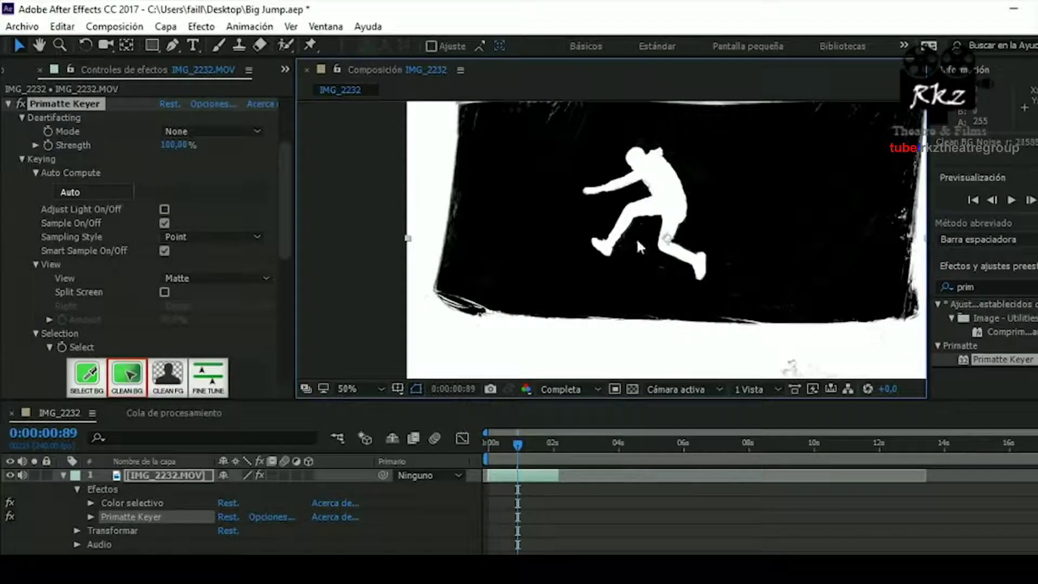
scroll(810, 284, "up", 1)
scroll(555, 268, "up", 4)
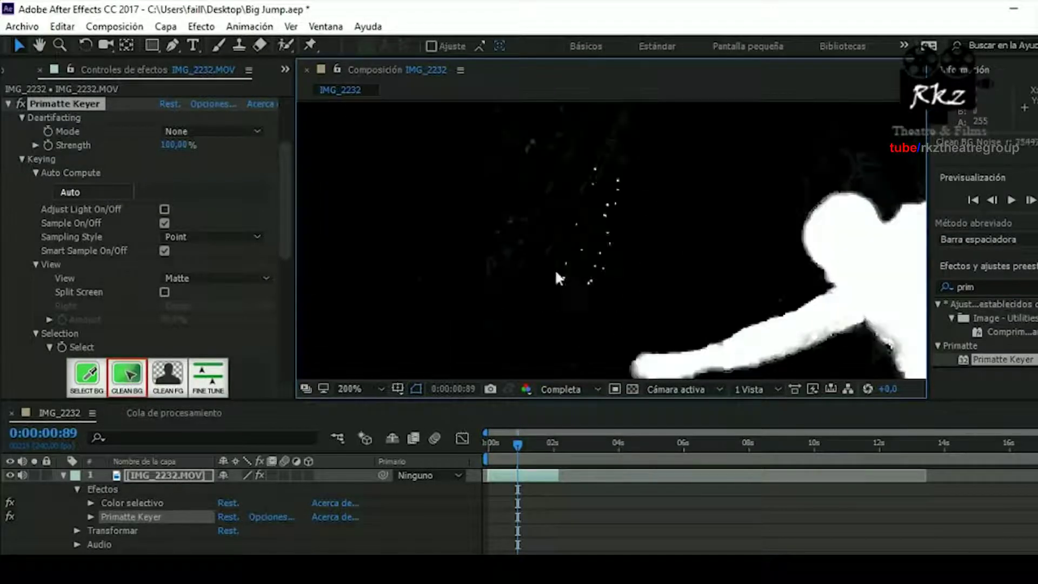
scroll(506, 309, "down", 4)
key("g")
left_click(484, 126)
- Trace mask points down the backdrop's left side and below the frame edge
left_click(451, 150)
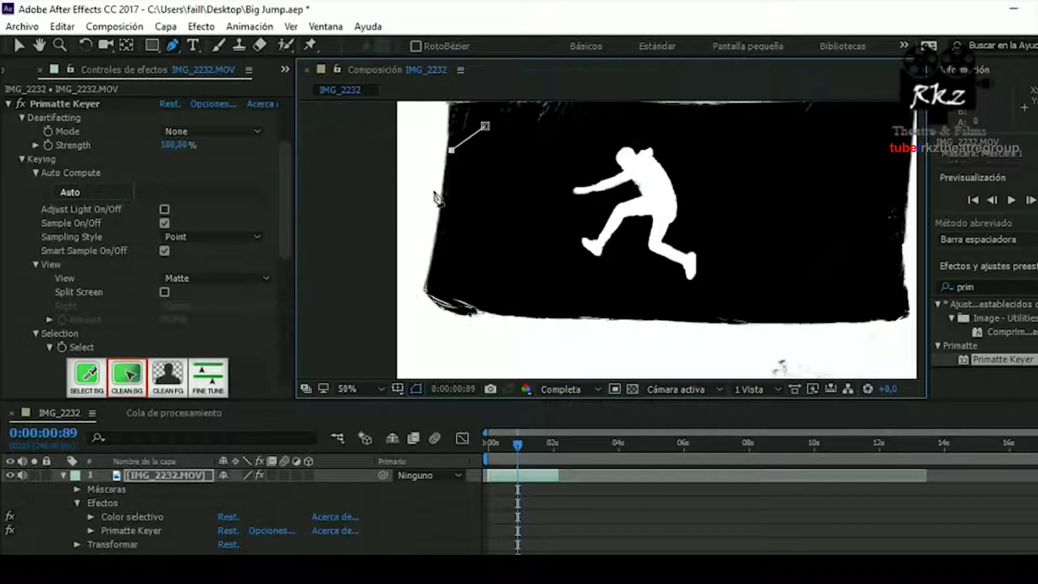
left_click(438, 267)
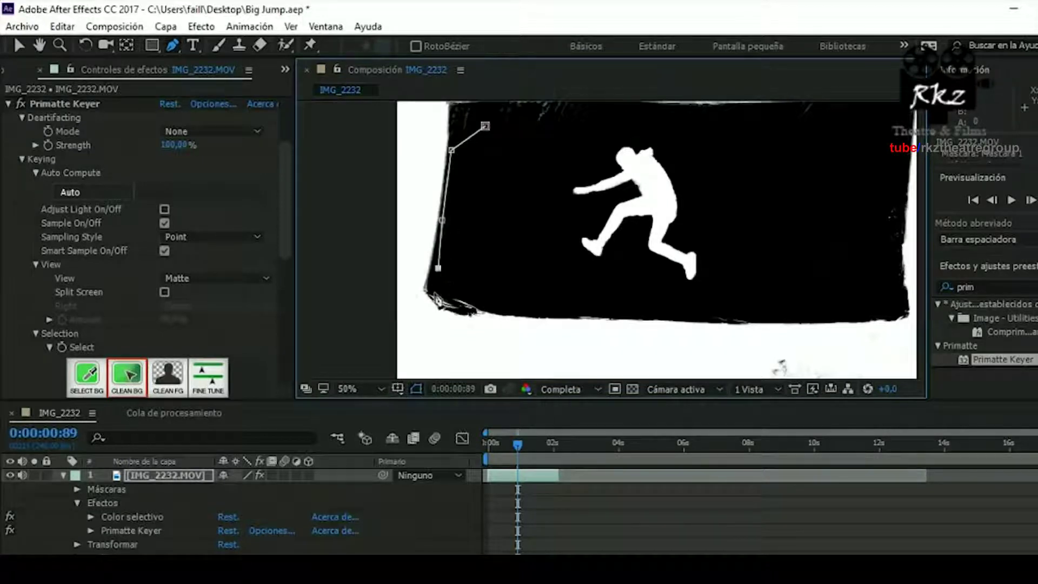
left_click(384, 315)
left_click(365, 370)
- Finish the mask around the backdrop and set Primatte Keyer's View to Comp
scroll(365, 369, "down", 1)
left_click(386, 360)
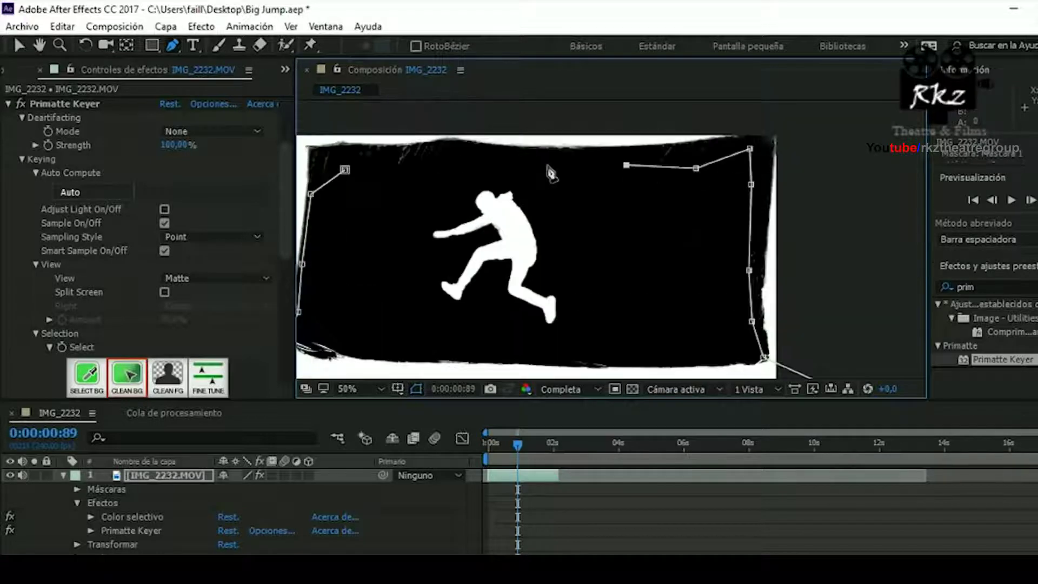
left_click(255, 279)
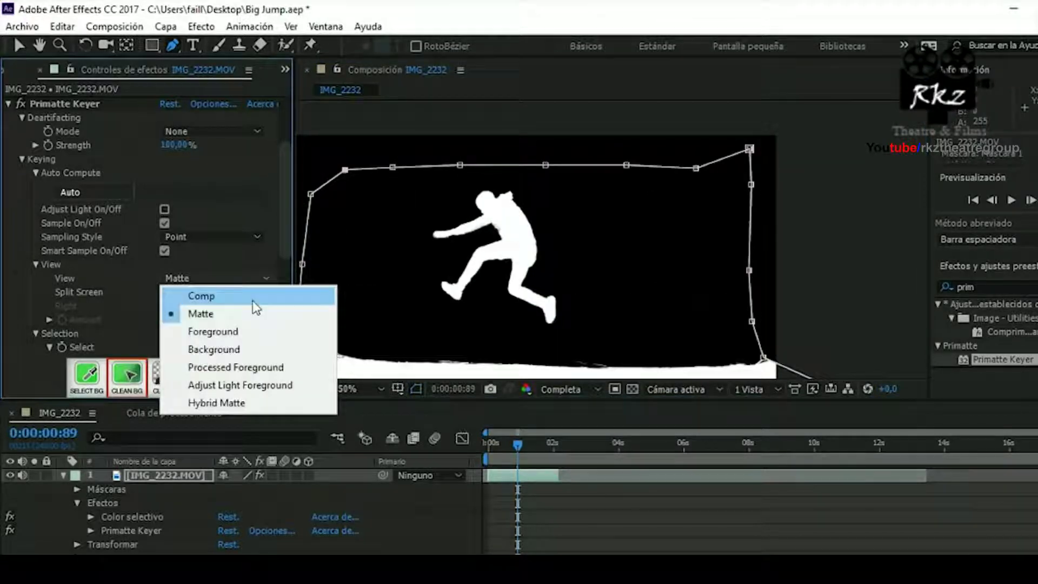
left_click(253, 295)
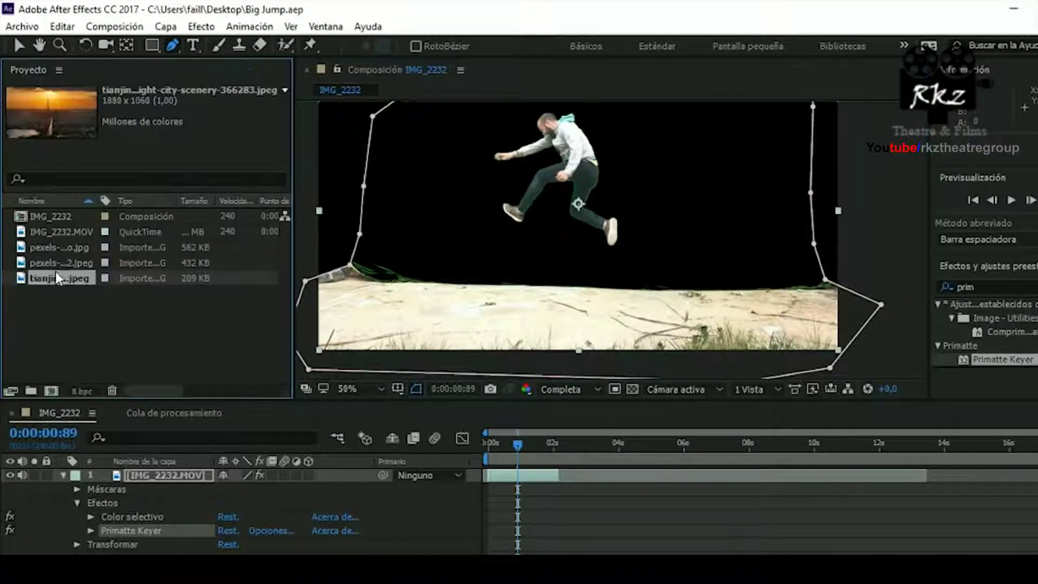
- Add pexels-photo.jpg as a background layer under the jumper and go to 0:00:00:64
left_click(74, 249)
left_click_drag(74, 250, 555, 519)
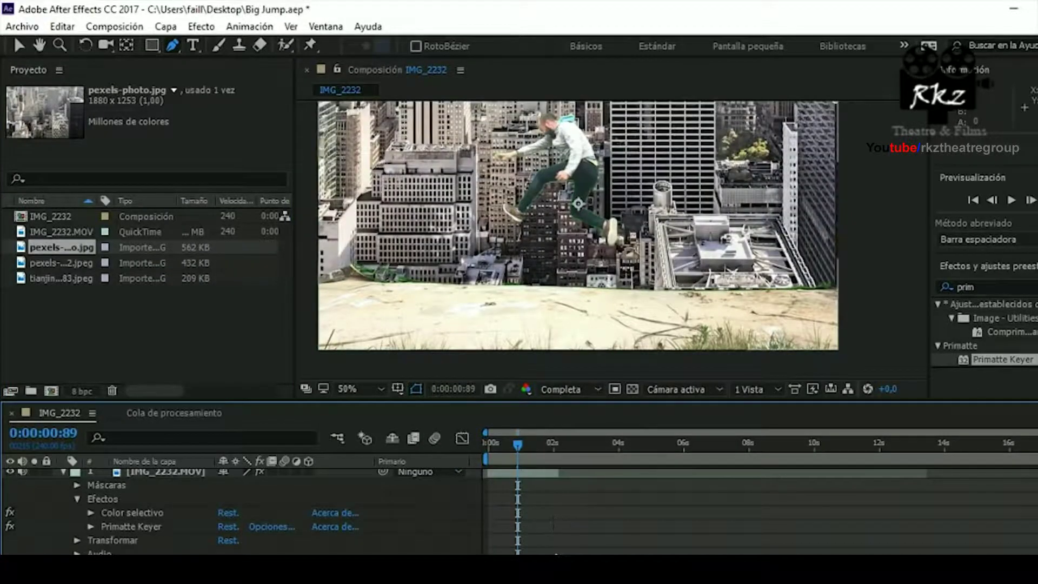
left_click_drag(497, 446, 515, 448)
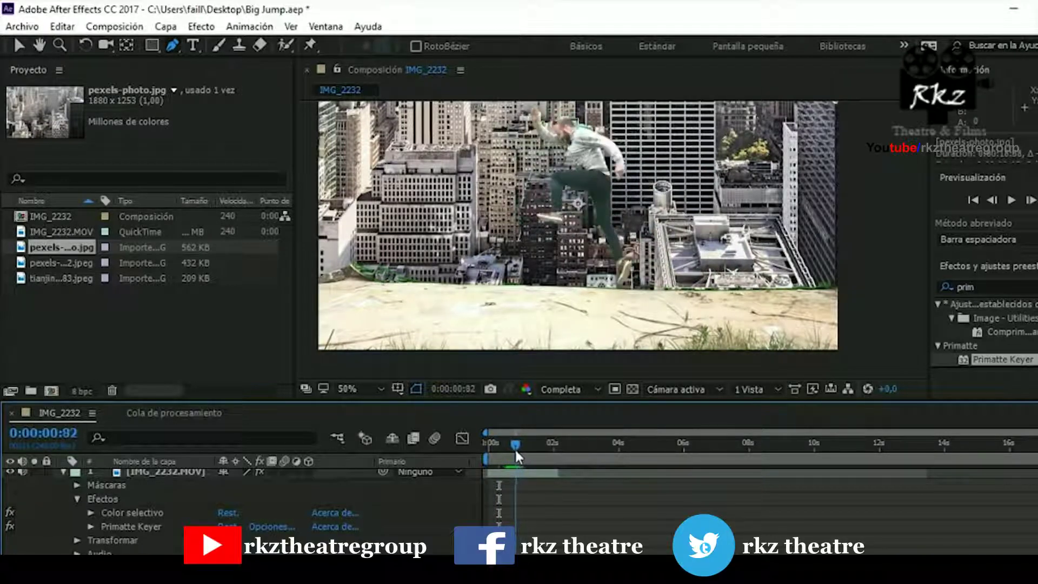
key("comma")
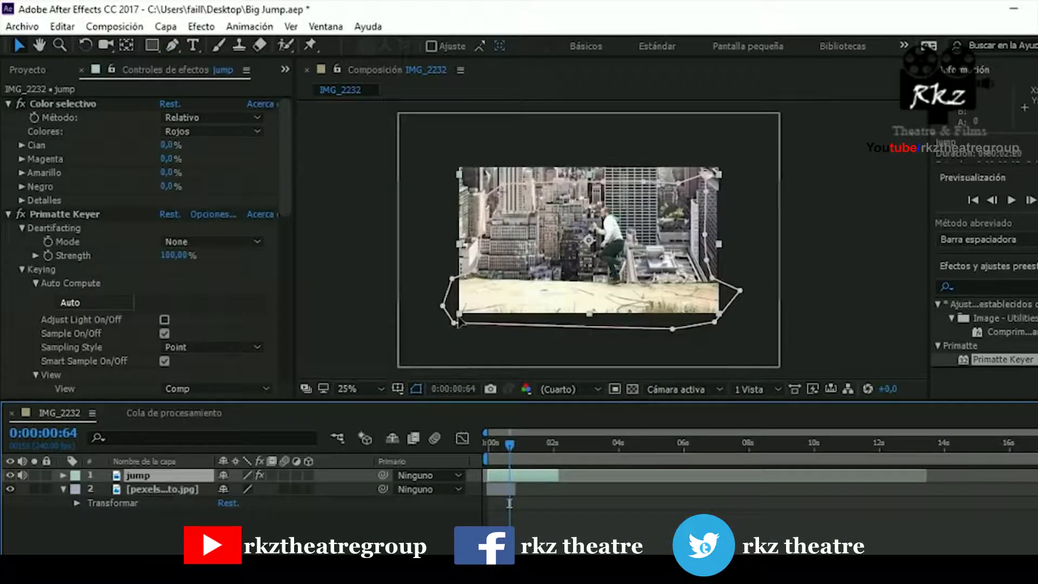
- Drag the mask's top-left and lower-left vertices right to cut away the left rooftop ground
left_click_drag(452, 279, 484, 282)
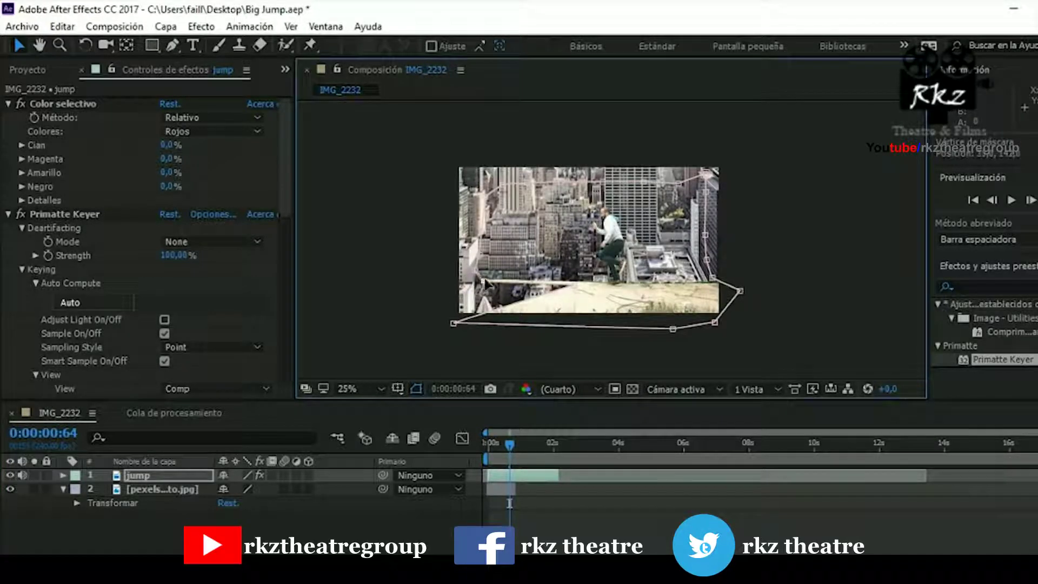
left_click_drag(453, 323, 579, 335)
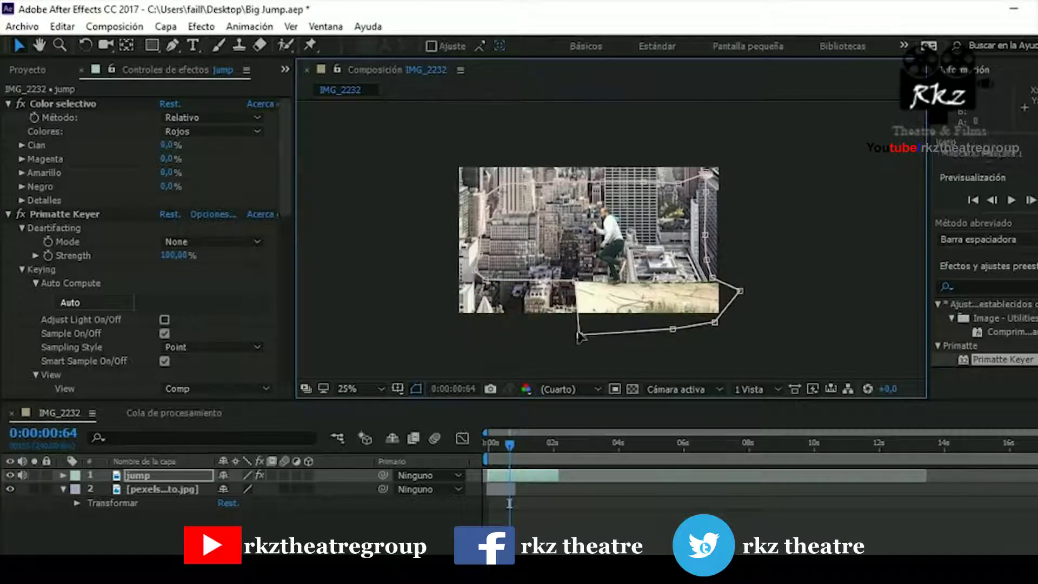
left_click_drag(582, 338, 603, 338)
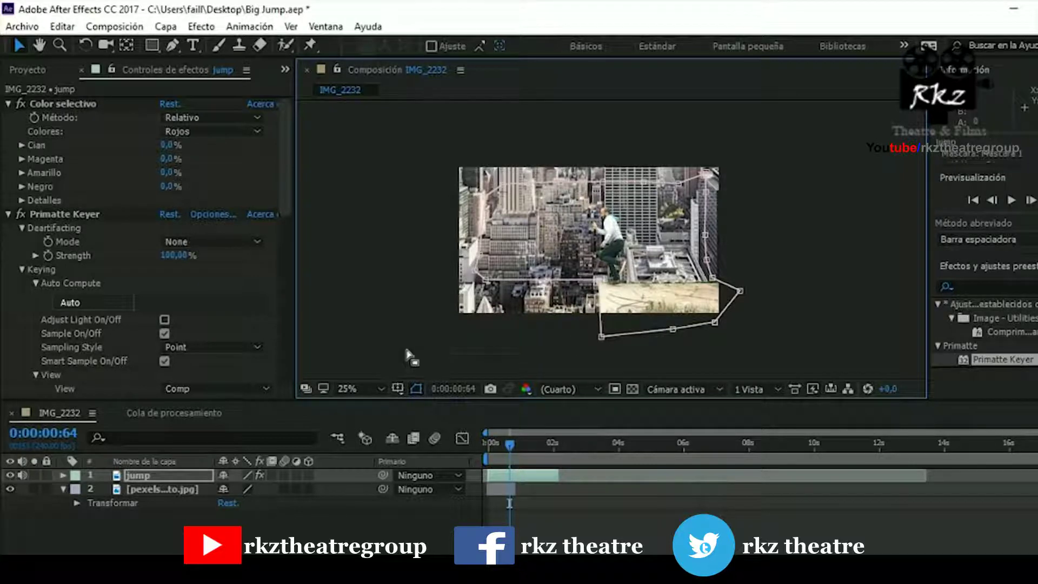
key("period")
key("period")
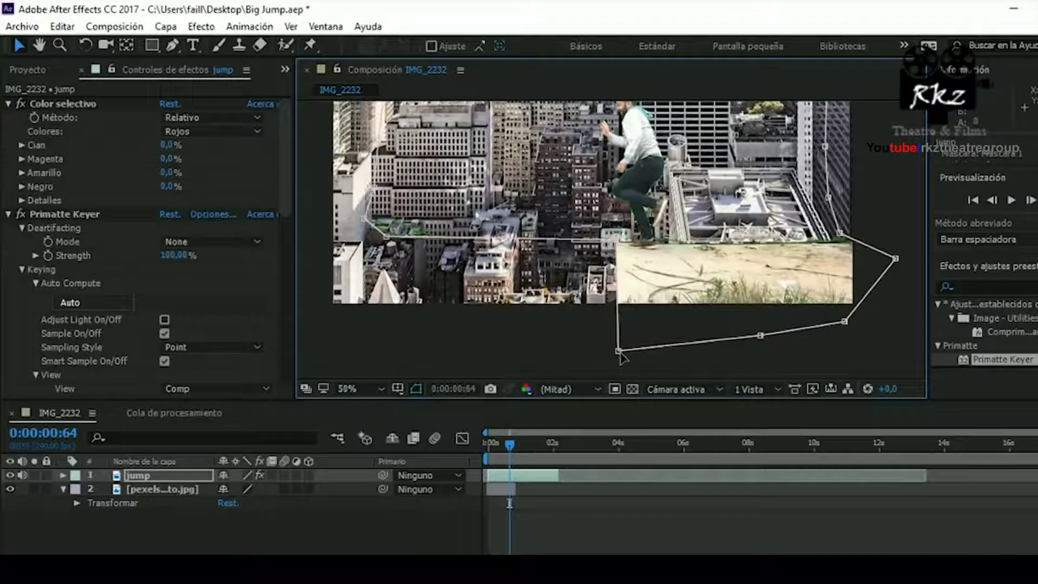
- Scale the jump layer to 84%, move it to 744,416, and start renaming the photo layer
key("comma")
left_click(496, 499)
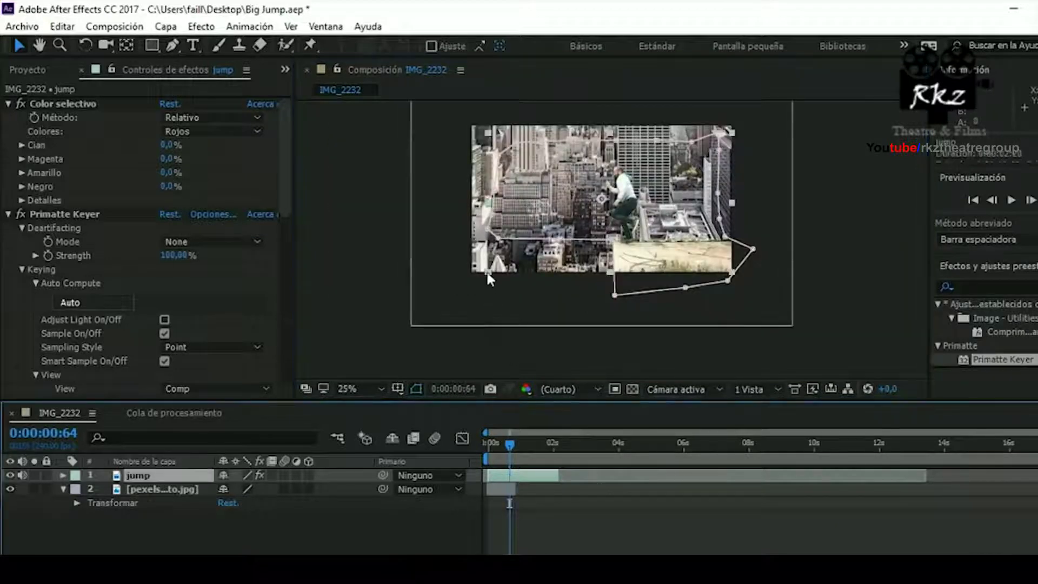
left_click(62, 475)
left_click(76, 516)
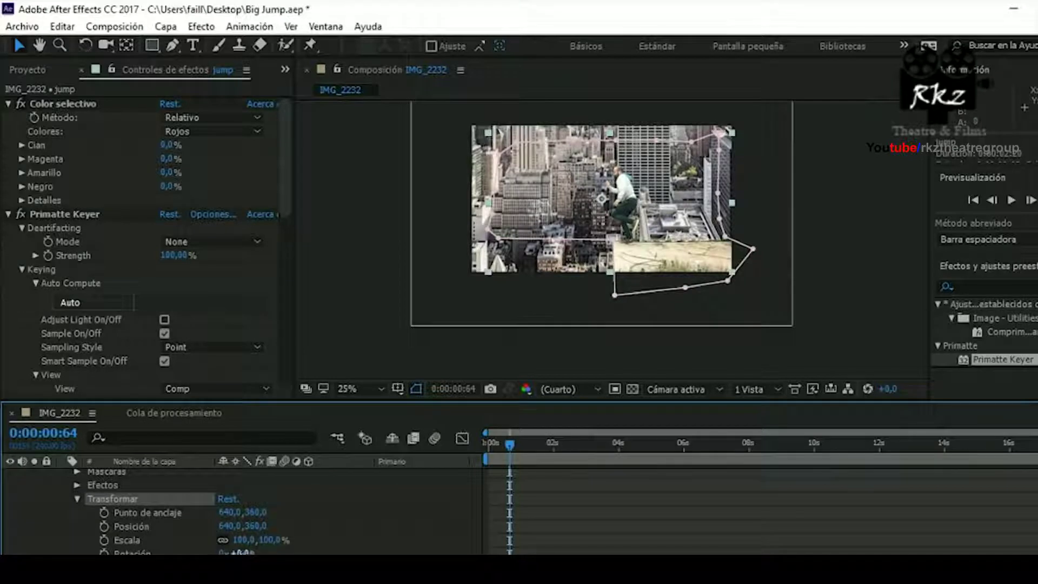
left_click_drag(245, 540, 234, 540)
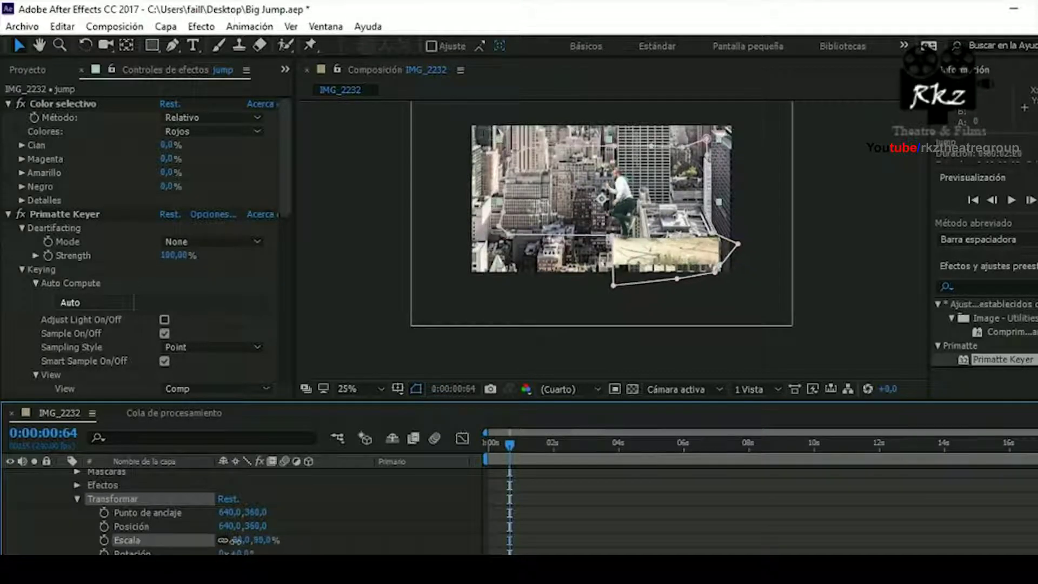
left_click_drag(233, 540, 232, 541)
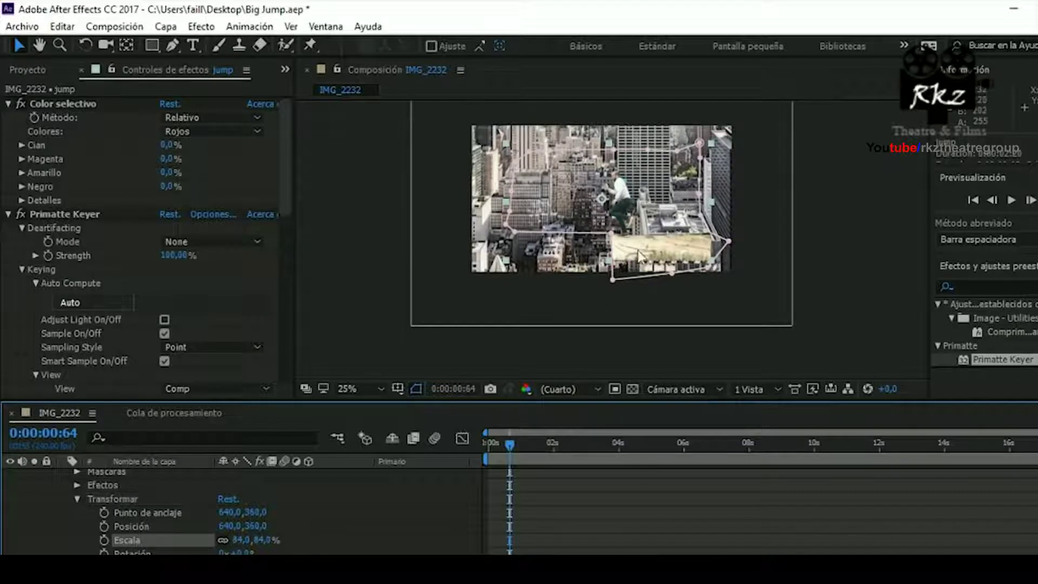
left_click_drag(639, 255, 659, 265)
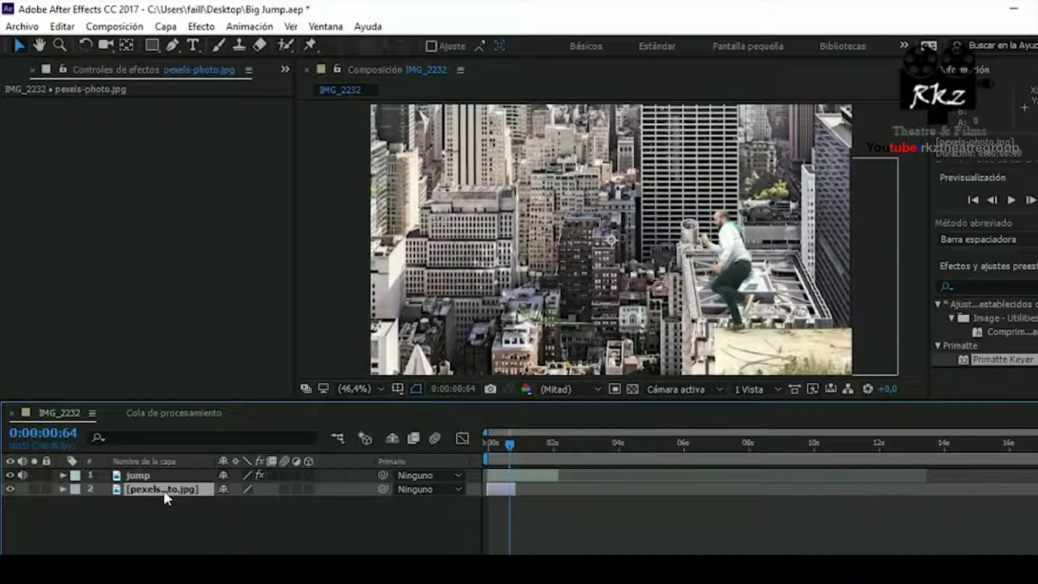
key("Return")
type("backgr")
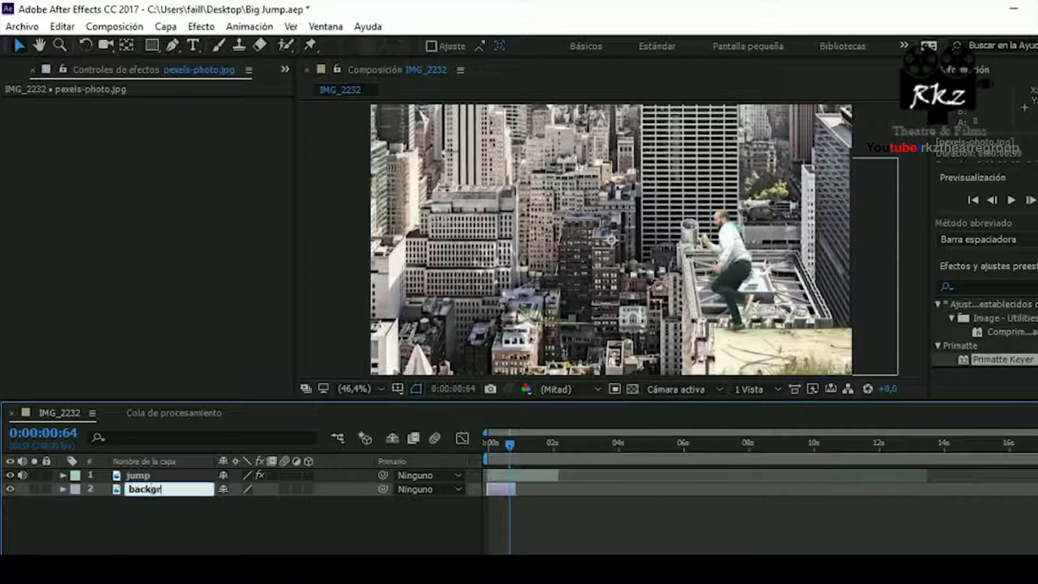
type("ound")
- Name the photo layer 'background', then split the jump layer at 0:00:00:80
key("Return")
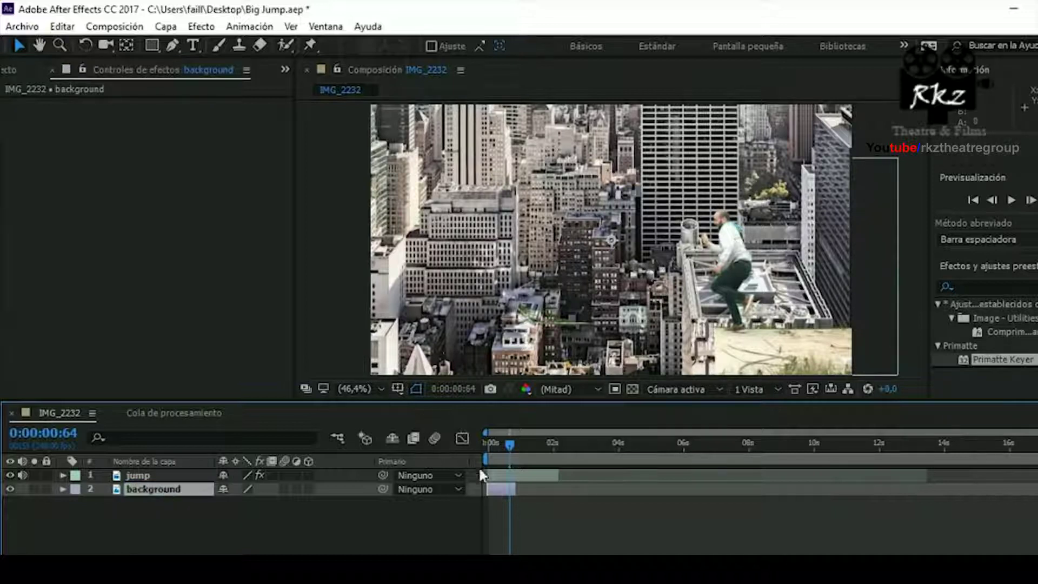
left_click(521, 476)
left_click(514, 444)
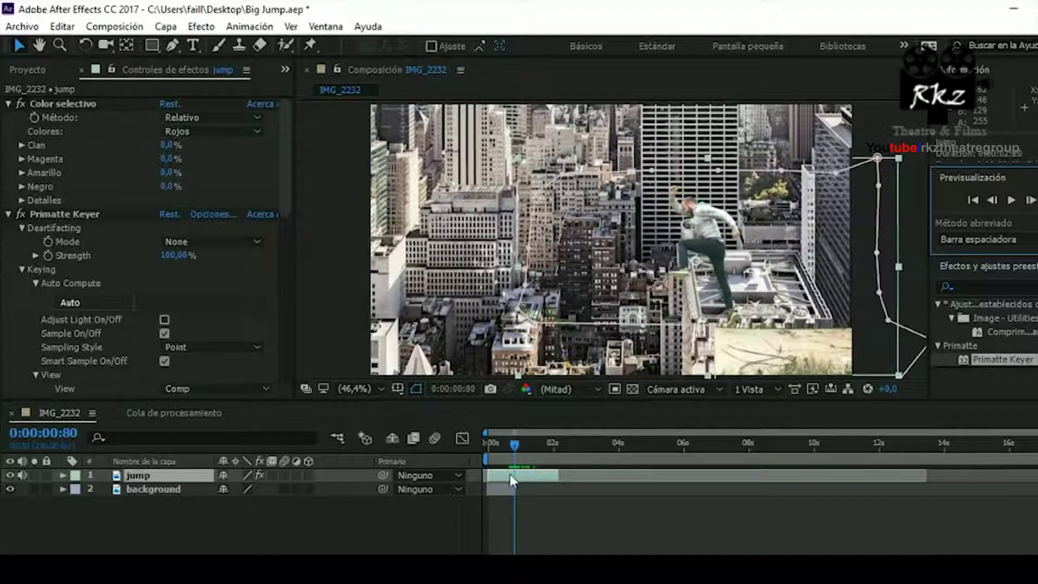
key("ctrl+shift+d")
- Move to the landing at 0:00:01:26 and duplicate the jump 2 layer
left_click(520, 446)
left_click_drag(520, 445, 533, 447)
left_click(991, 200)
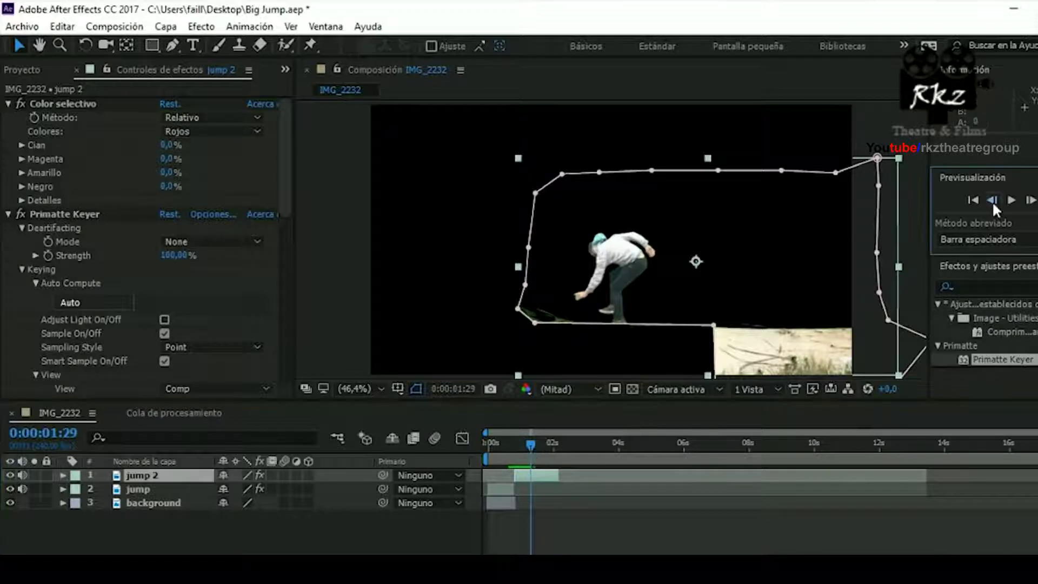
left_click(992, 200)
left_click(993, 200)
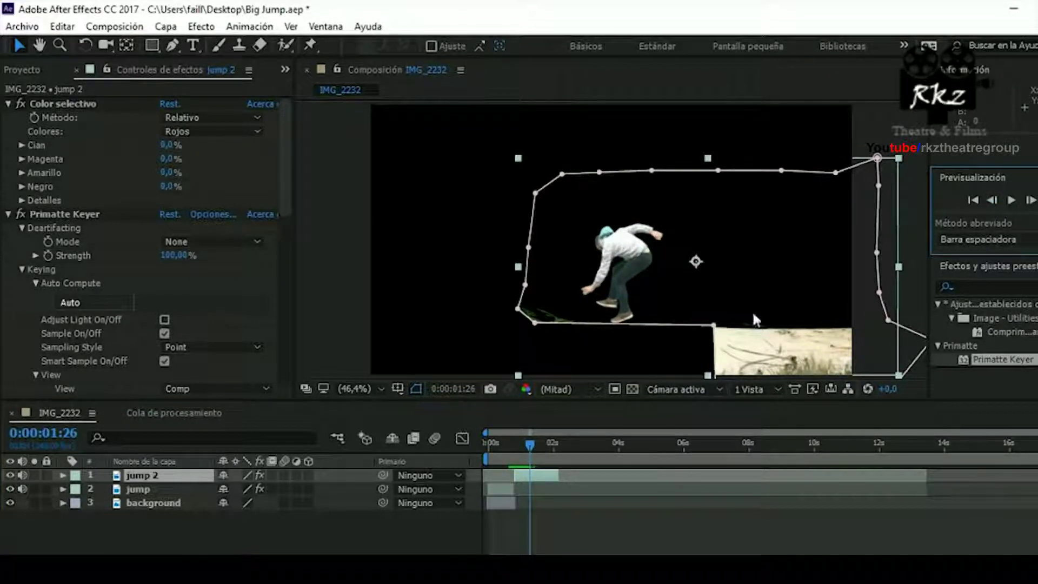
left_click(518, 479)
key("ctrl+d")
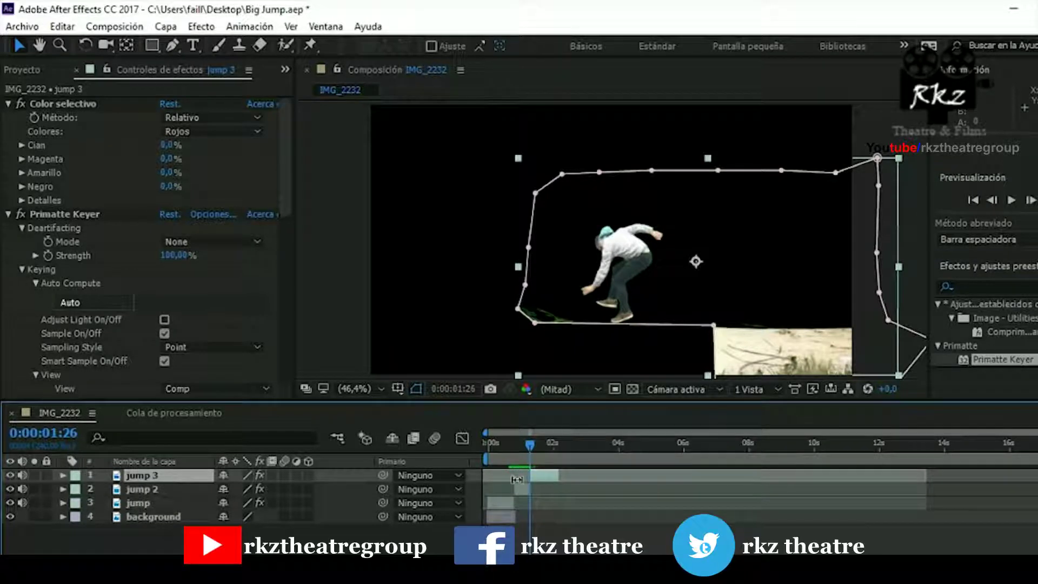
- Rename the jump 3 layer to 'landing'
left_click(533, 491)
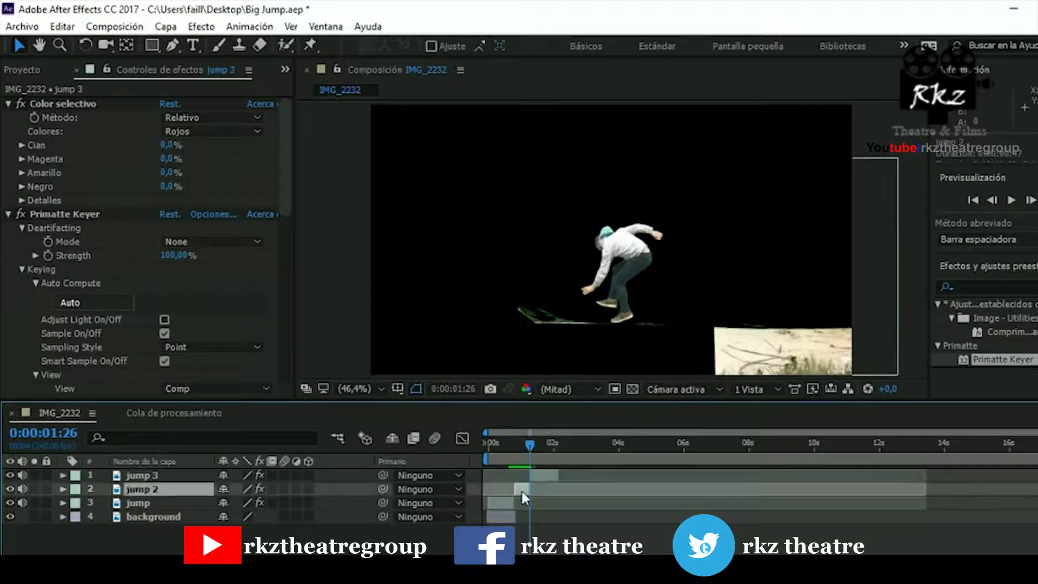
left_click(542, 475)
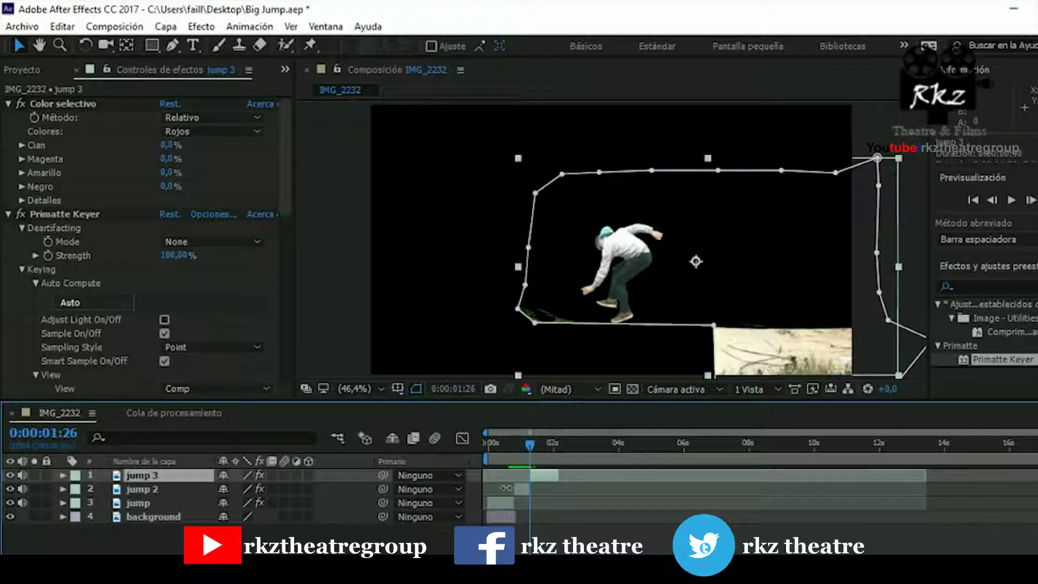
key("Return")
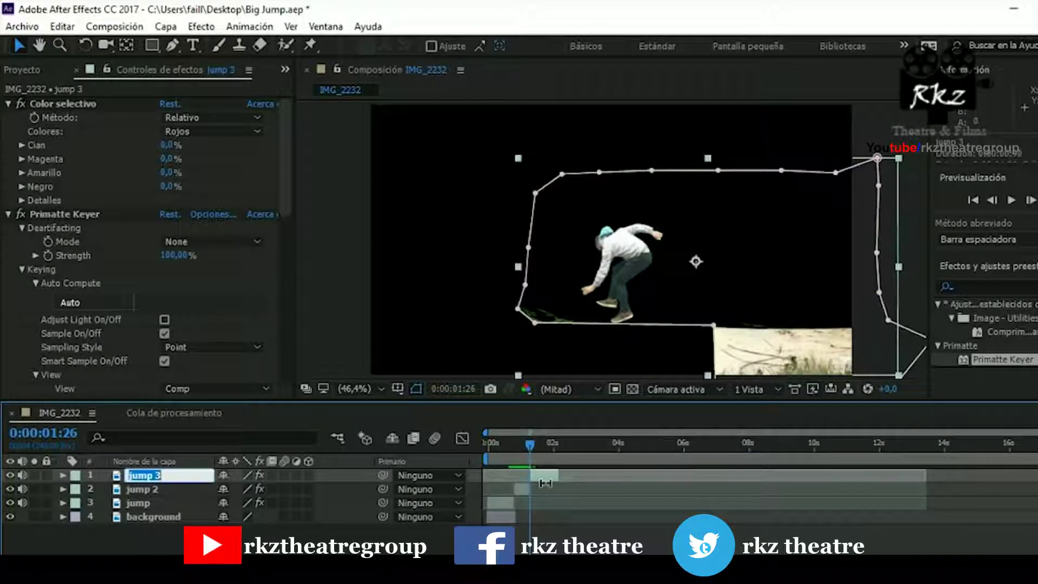
type("landing")
key("Return")
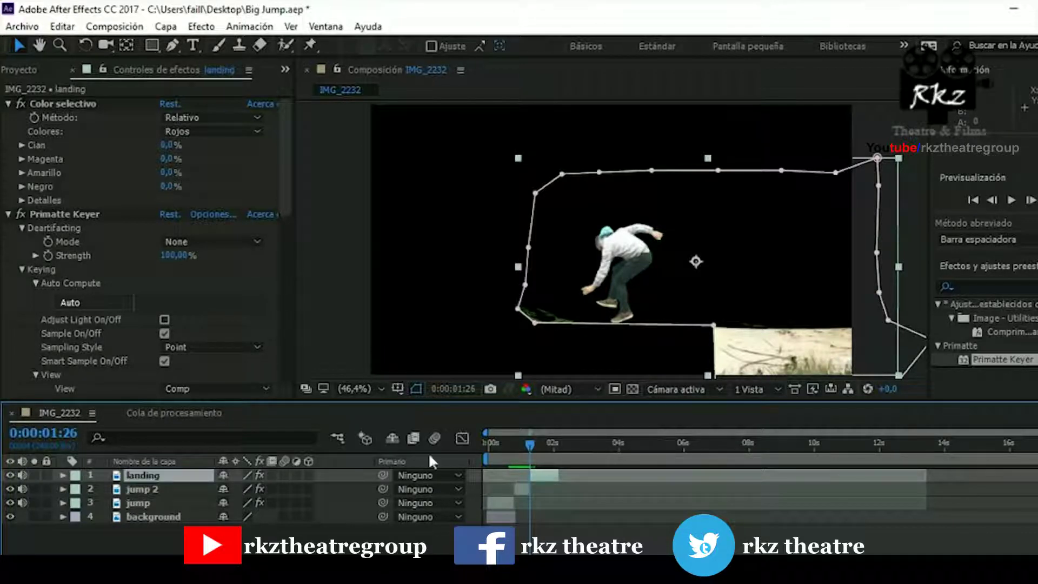
- Rename the original jump layer to 'tae off' and review the take-off frames around 1:24
left_click(133, 502)
key("Return")
type("tae off")
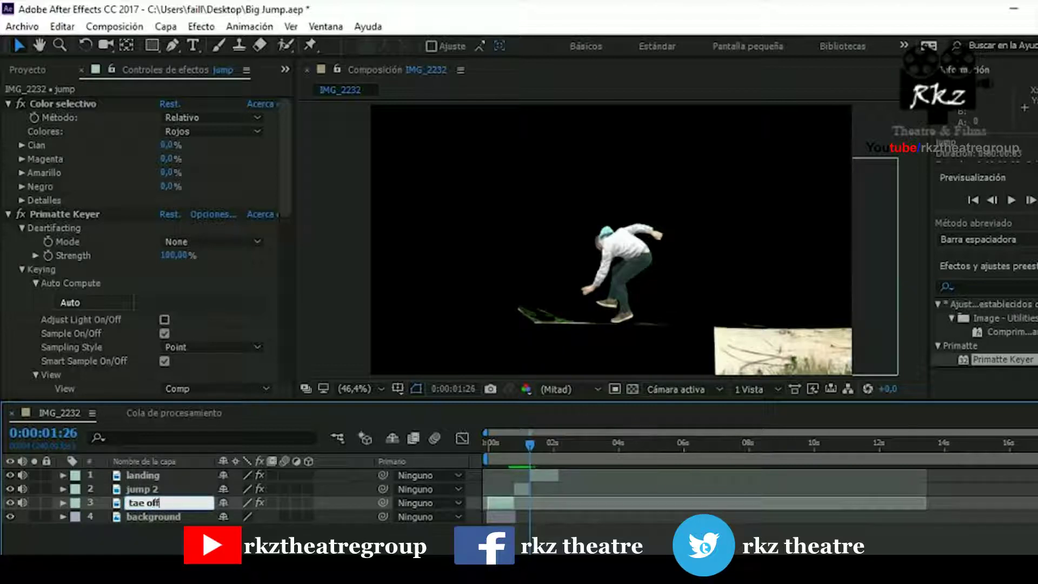
key("Return")
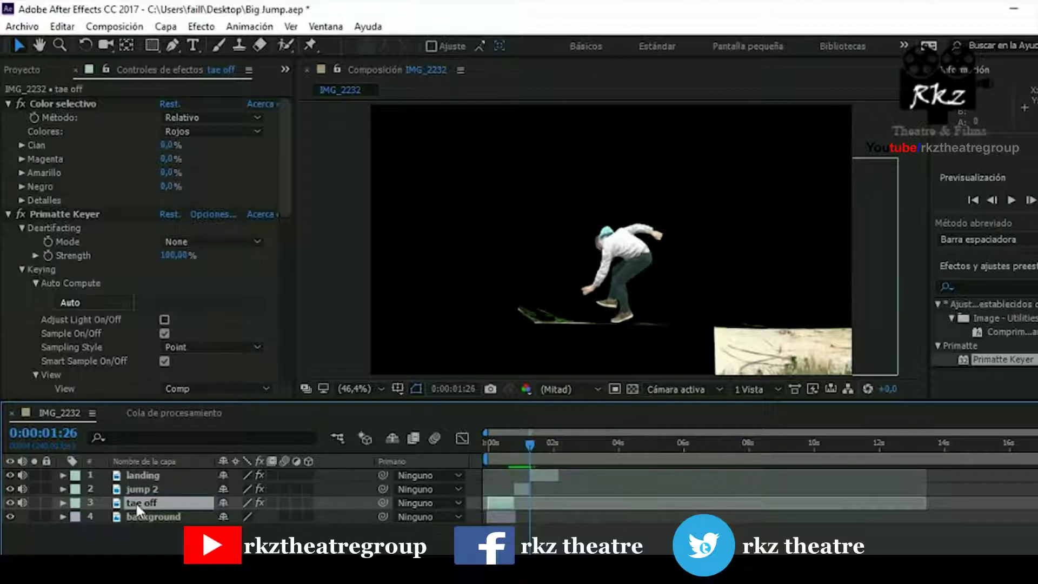
left_click_drag(530, 450, 524, 448)
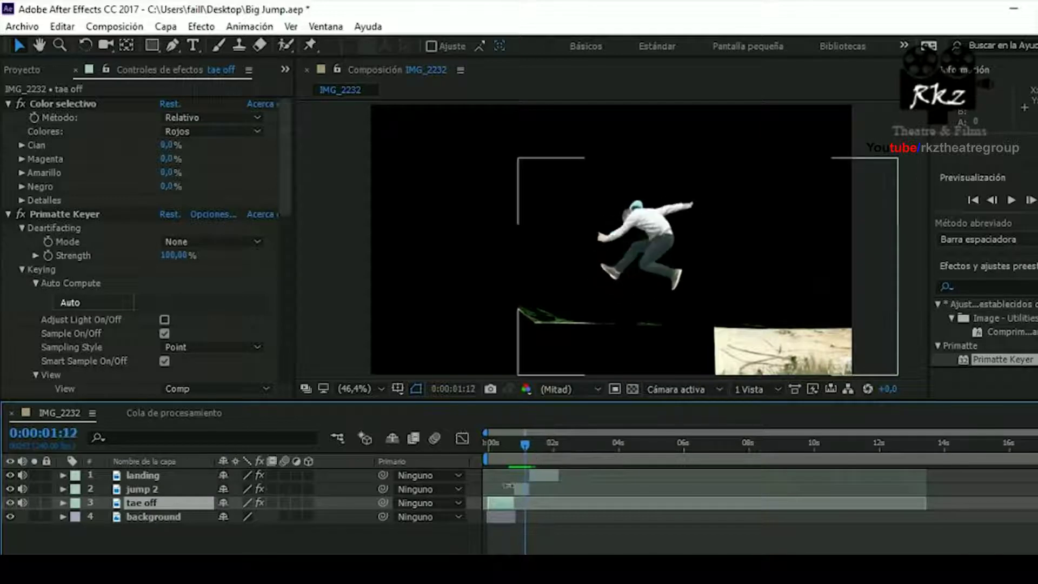
- Extend the background layer's out point and review the jump over the city near 1:75
left_click_drag(515, 517, 578, 524)
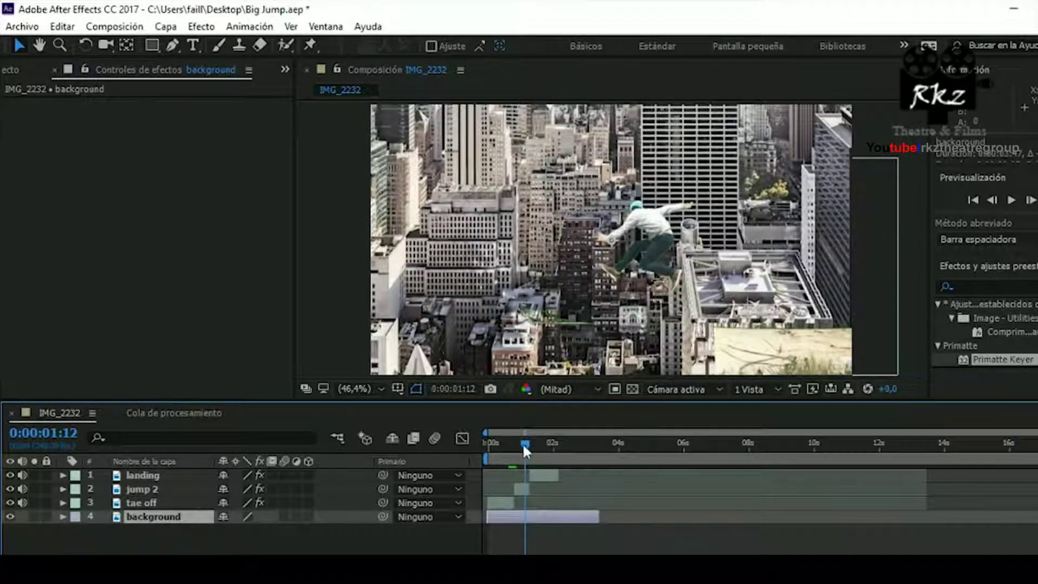
left_click_drag(524, 442, 517, 443)
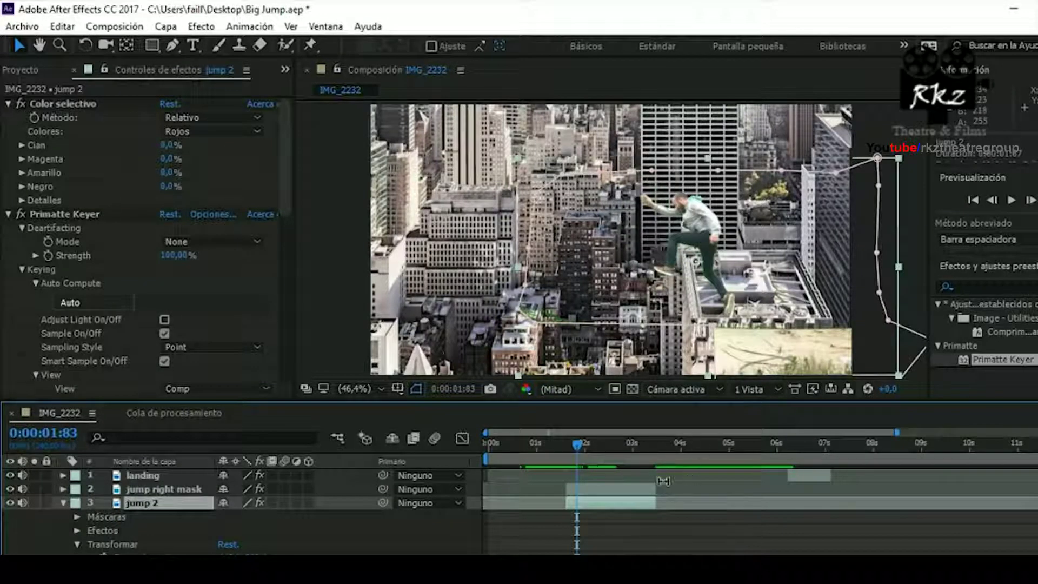
key("comma")
key("comma")
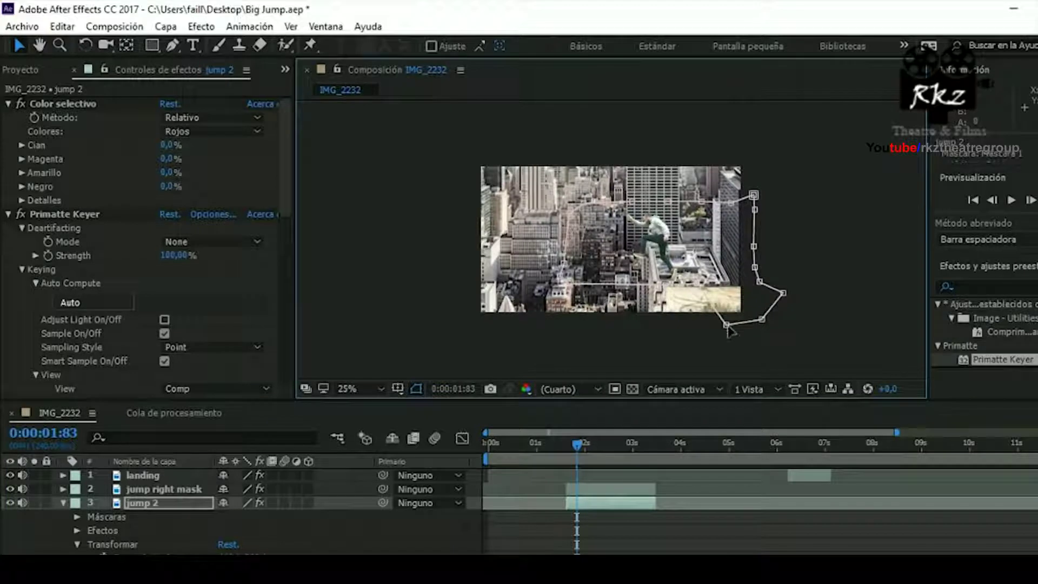
left_click_drag(578, 447, 570, 457)
- Zoom the timeline in and move the current time to 0:00:01:62
scroll(722, 543, "up", 3)
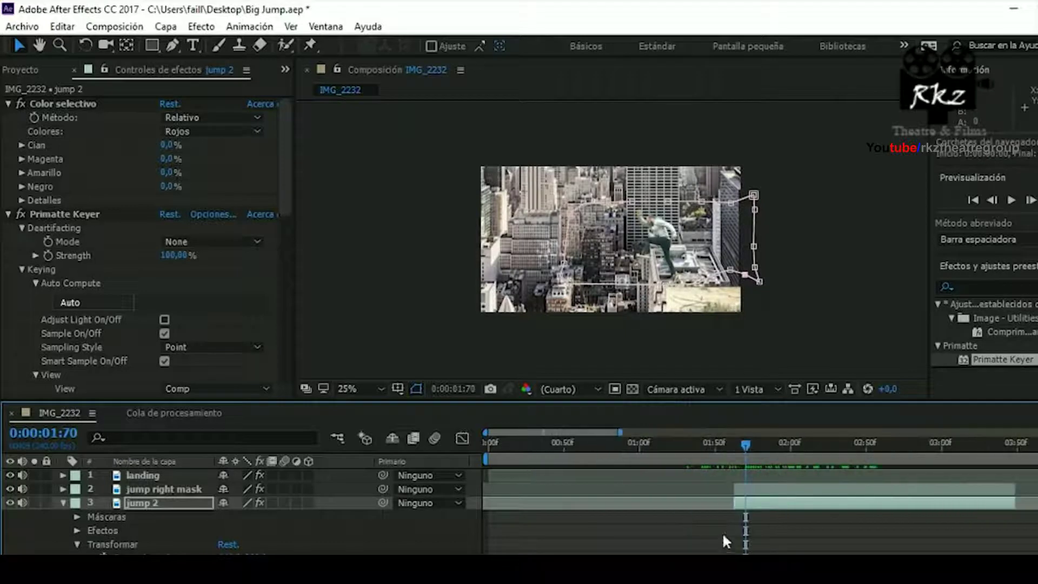
left_click(744, 508)
left_click_drag(743, 443, 734, 444)
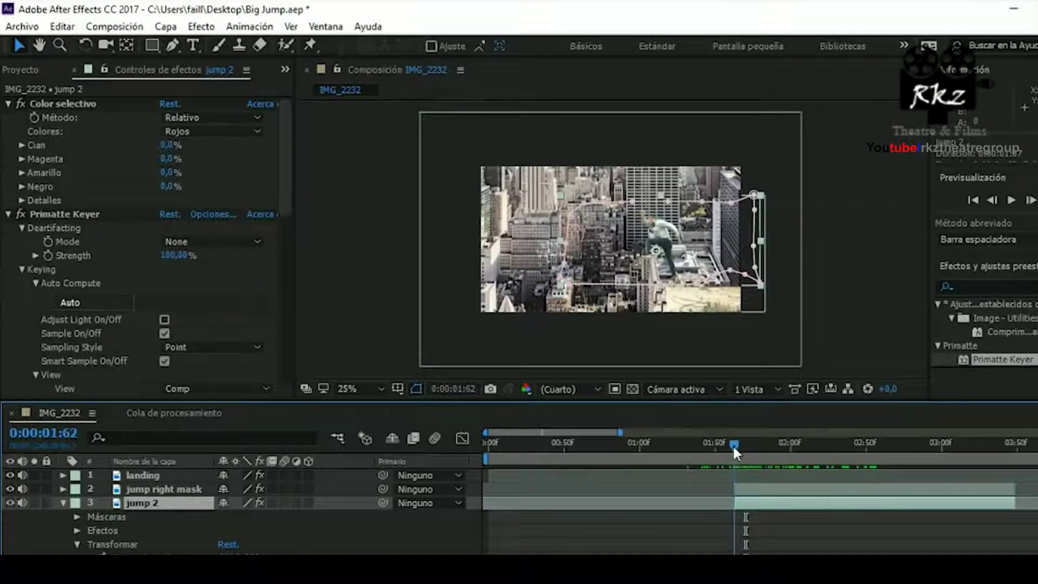
scroll(734, 540, "up", 3)
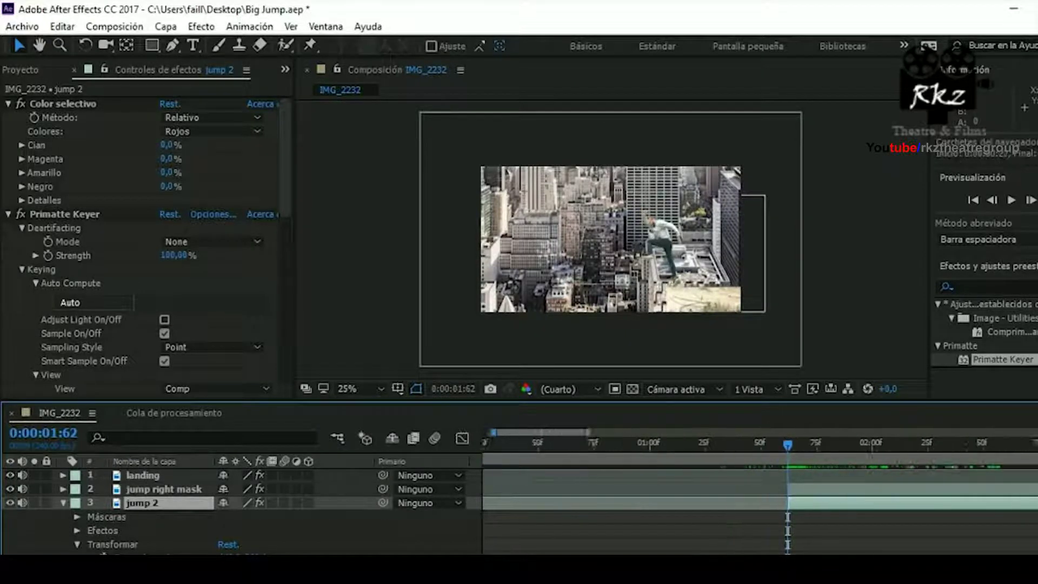
scroll(733, 541, "up", 3)
- Step forward and jump to 0:00:03:48, where the jump 2 layer ends
left_click(1029, 200)
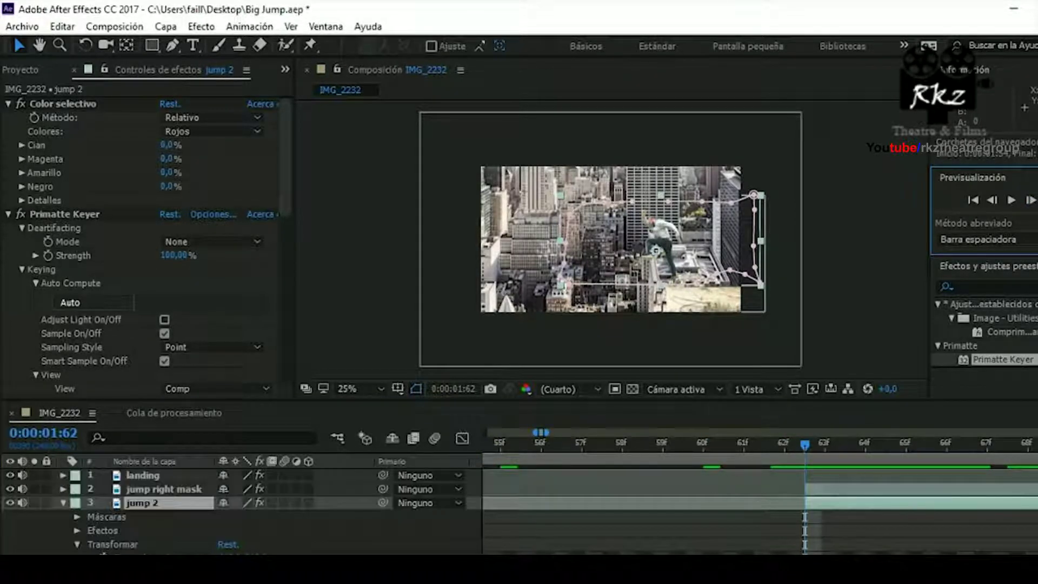
scroll(757, 503, "down", 6)
left_click(808, 444)
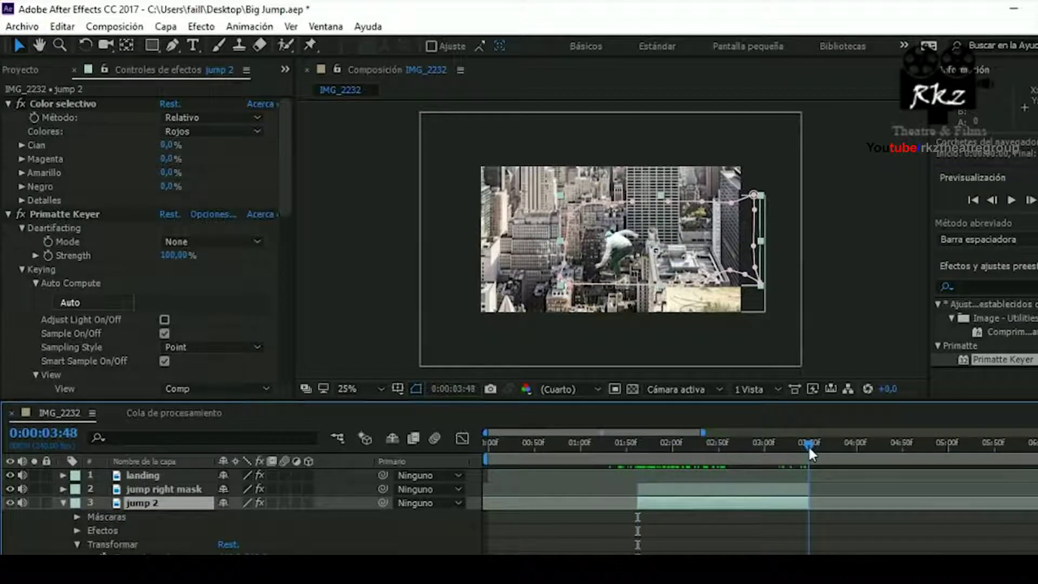
left_click(1032, 203)
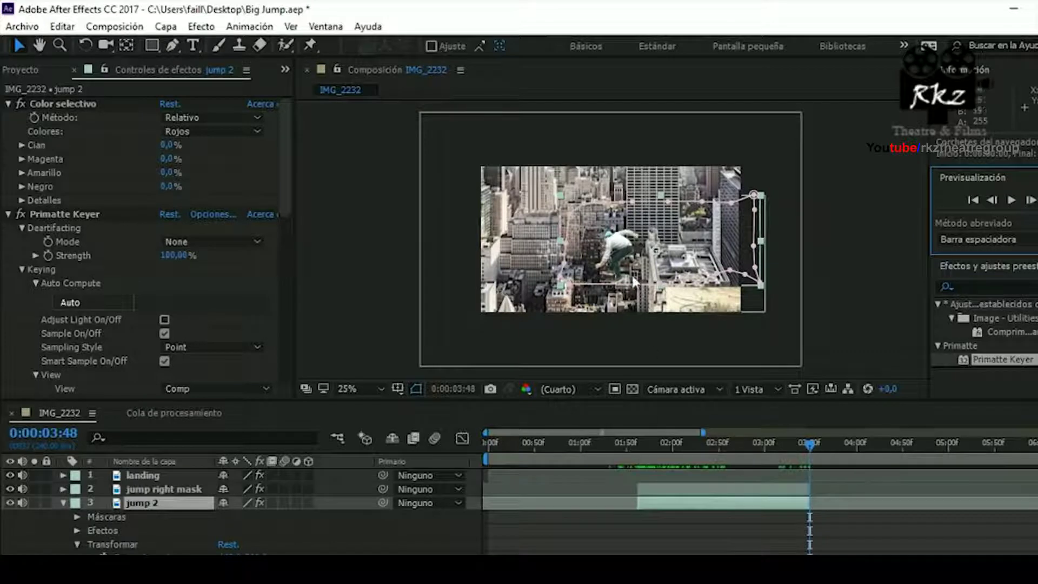
left_click(628, 249)
- Shift jump 2 left and up beside the first jumper at 0:00:02:53, then select jump right mask
mouse_move(627, 247)
left_mouse_down()
mouse_move(604, 239)
mouse_move(531, 257)
left_mouse_up()
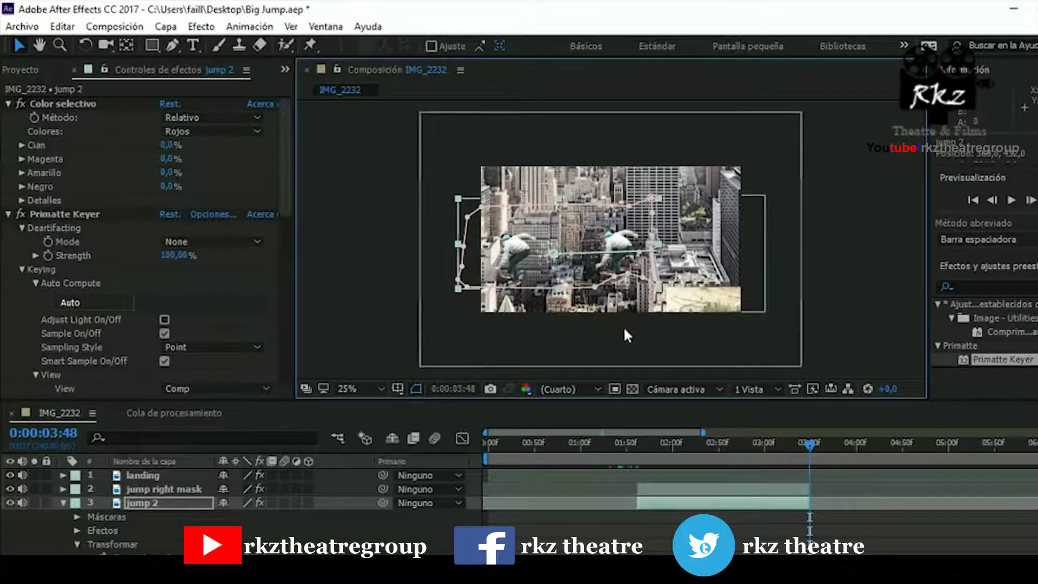
left_click_drag(740, 448, 721, 446)
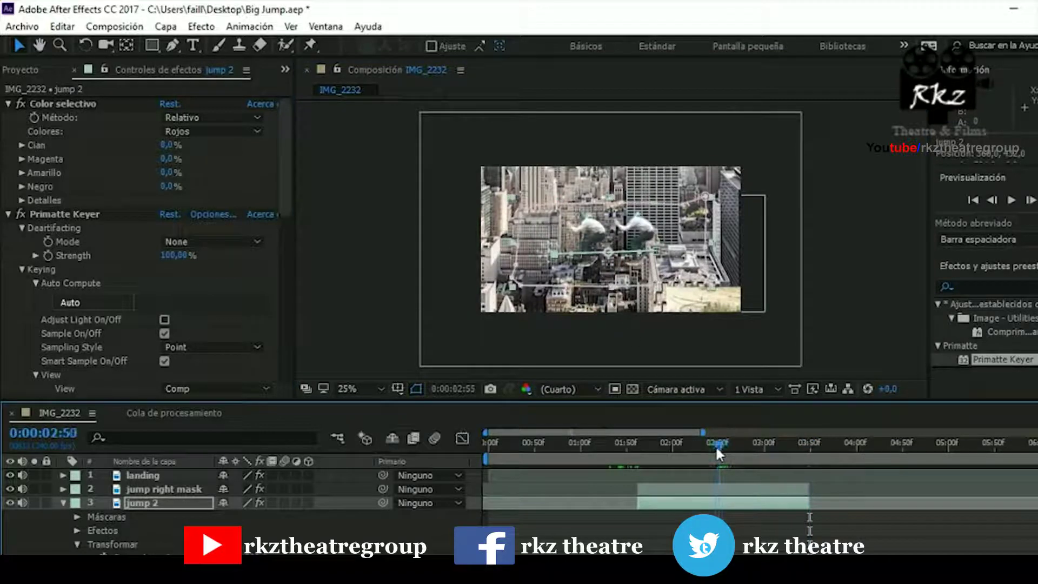
left_click_drag(608, 249, 608, 240)
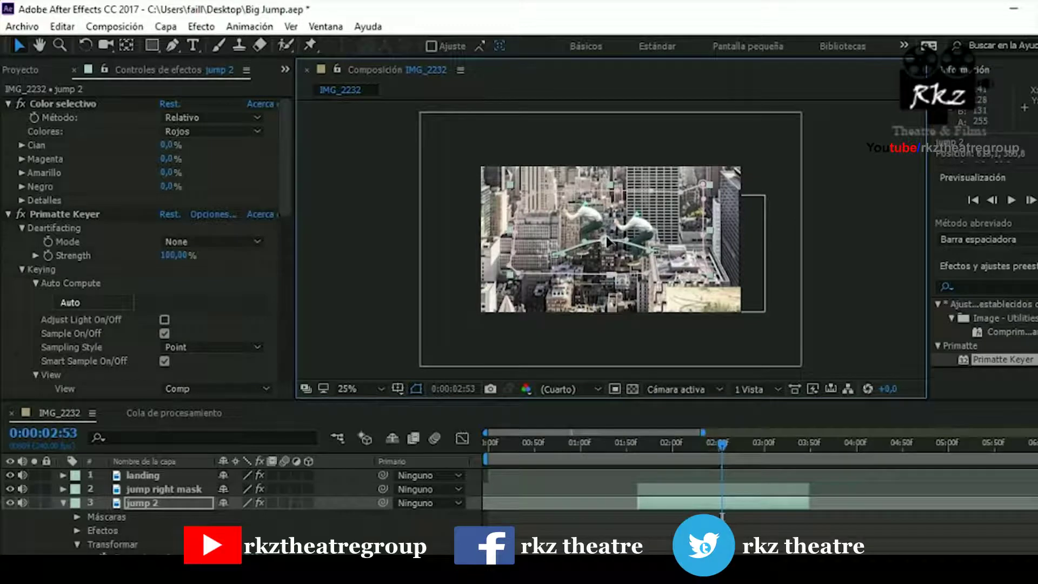
left_click(763, 488)
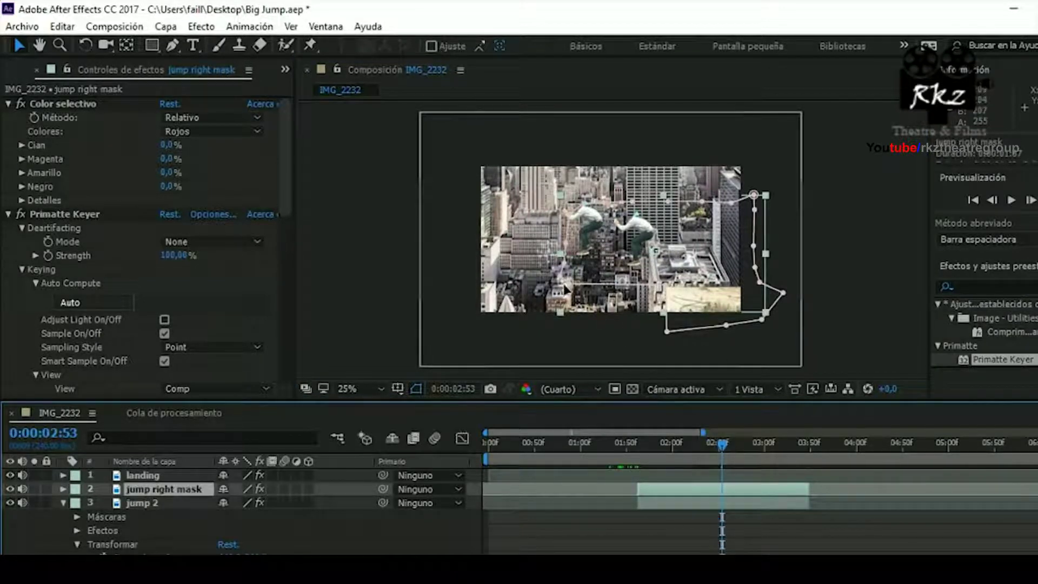
- Reshape jump right mask's Mask 1 by raising its lower-left edge and pulling a bottom corner outward
left_click(581, 288)
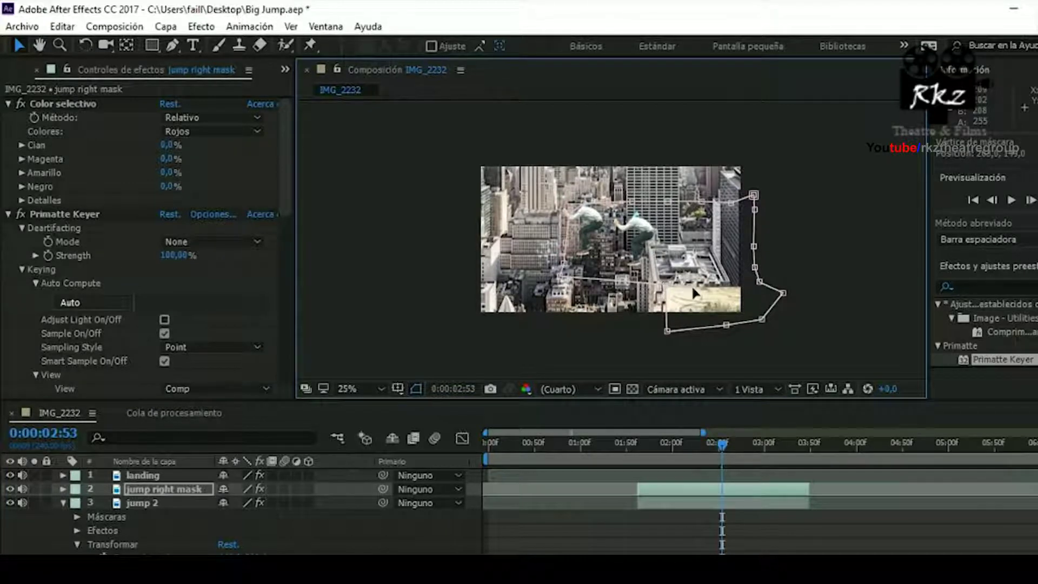
mouse_move(563, 278)
left_mouse_down()
mouse_move(562, 265)
mouse_move(652, 204)
left_mouse_up()
left_click_drag(722, 268, 749, 289)
scroll(629, 335, "up", 1)
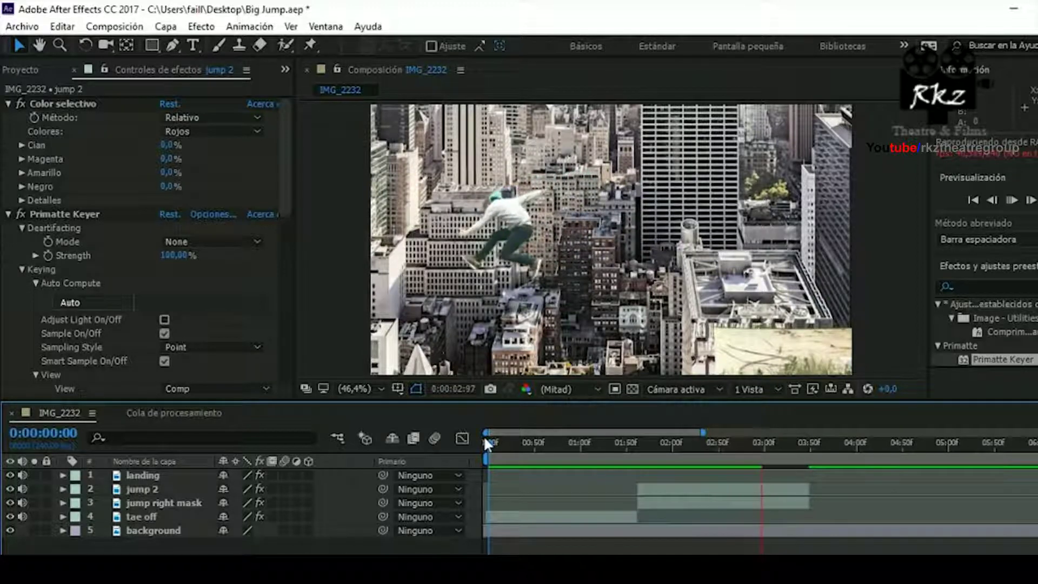
- Scrub to the landing layer's Position keyframe, which reads 360,0,432,0
mouse_move(828, 444)
left_mouse_down()
mouse_move(790, 447)
mouse_move(805, 445)
left_mouse_up()
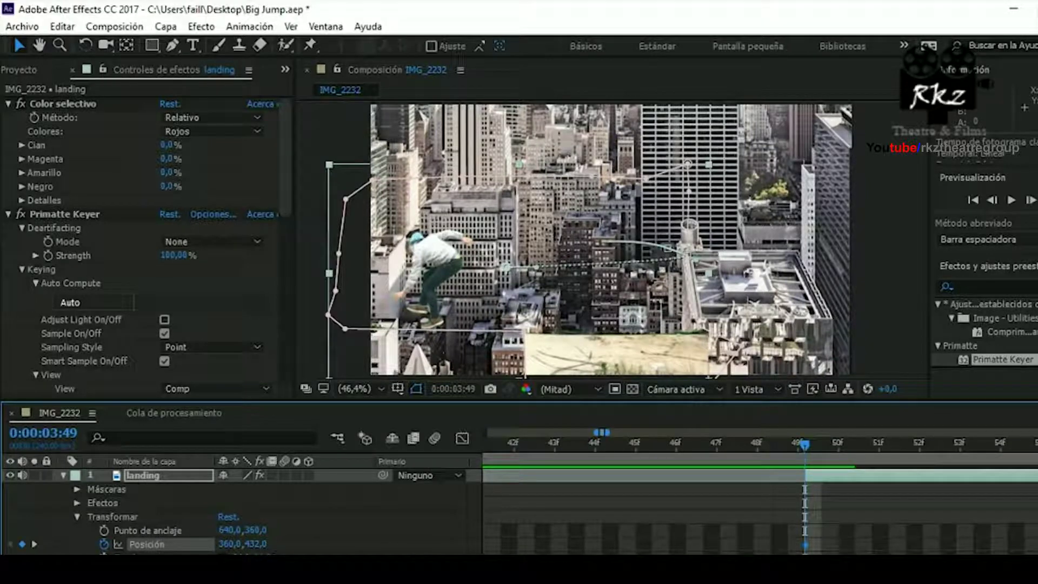
- Commit the landing layer name, step two frames to 0:00:03:51, and widen the mask over the ledge
key("minus")
key("minus")
key("minus")
key("minus")
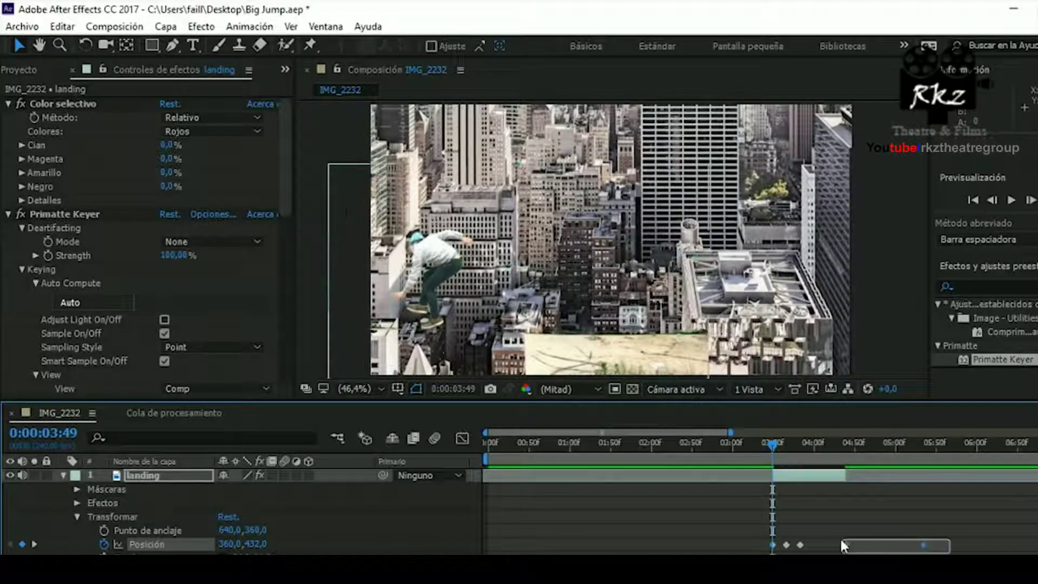
left_click(782, 527)
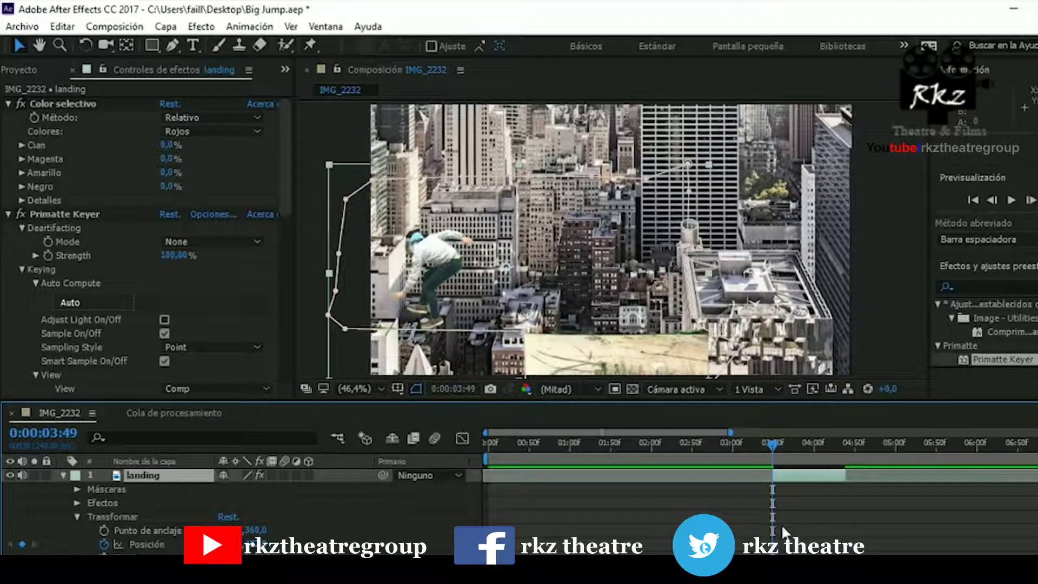
left_click(1003, 209)
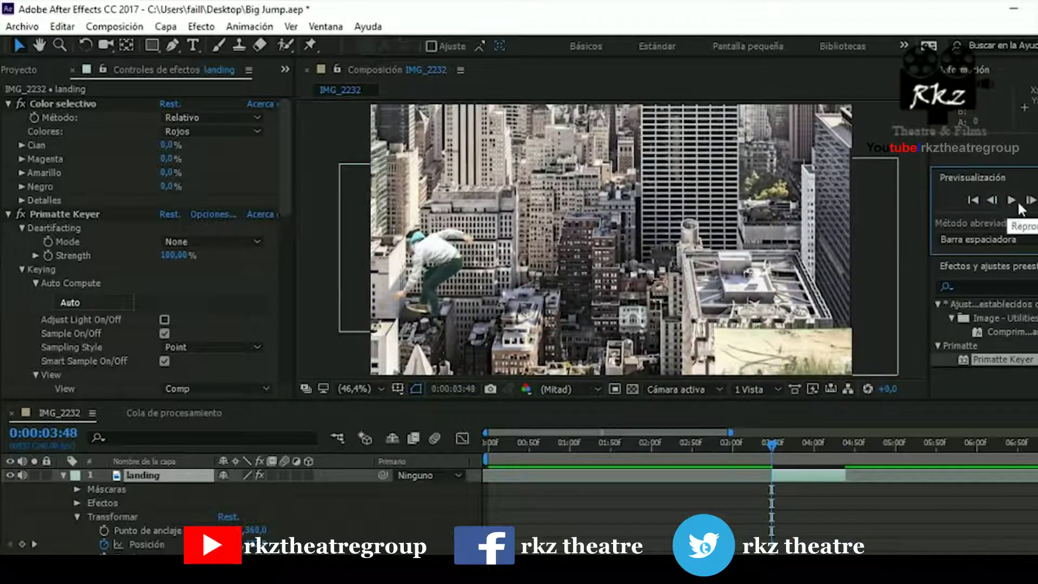
left_click(1030, 201)
left_click(1030, 201)
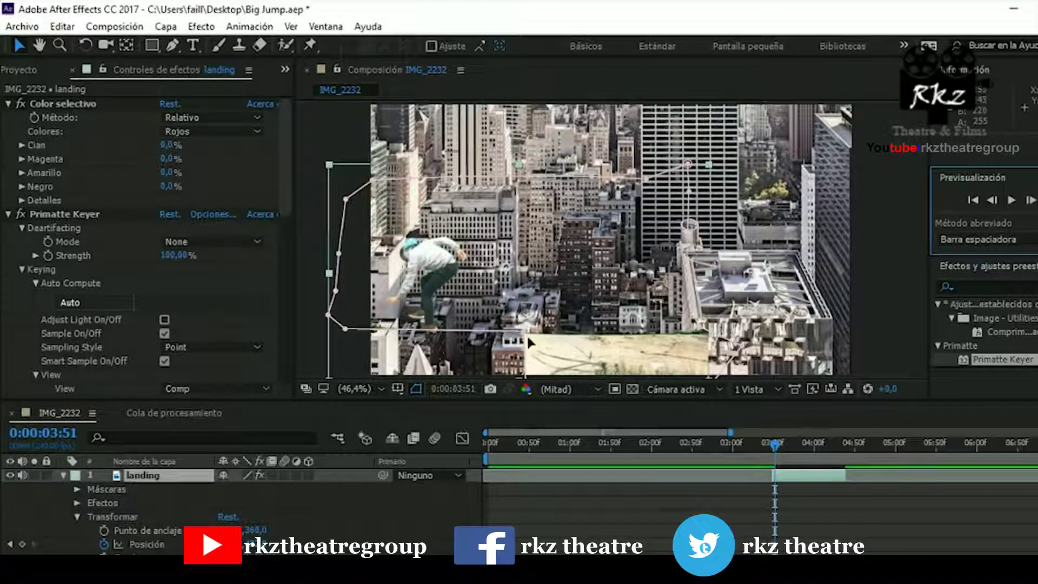
left_click_drag(524, 336, 339, 377)
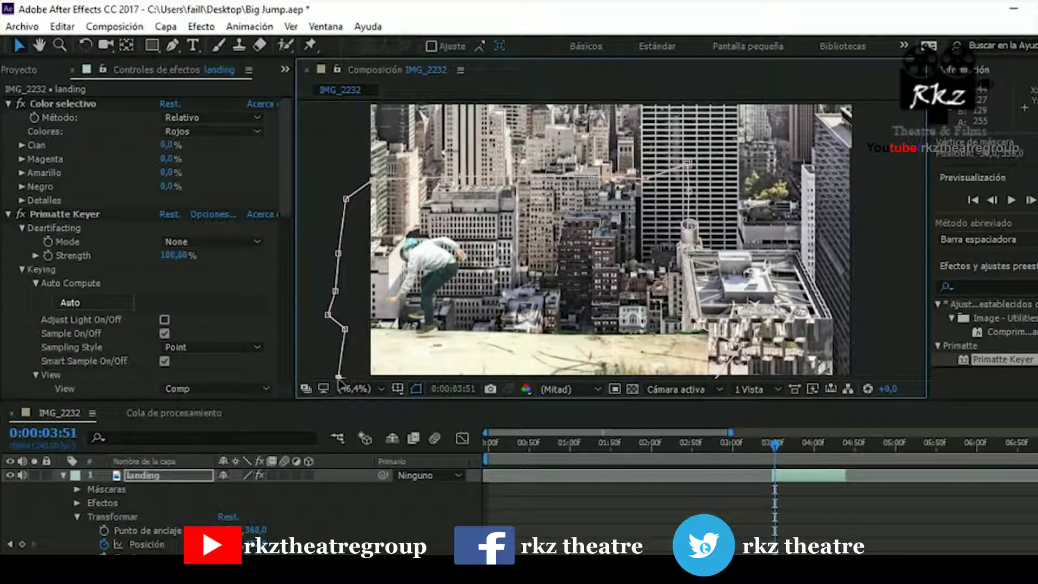
- Drag the landing mask's lower vertices up and left so the path cuts diagonally across the rooftop
key("comma")
key("comma")
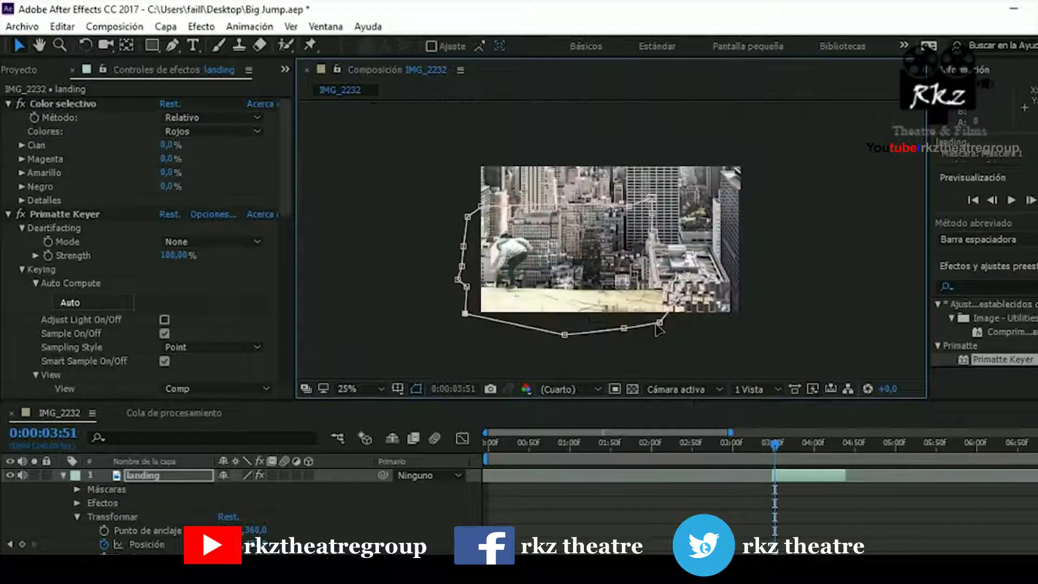
scroll(560, 332, "up", 2)
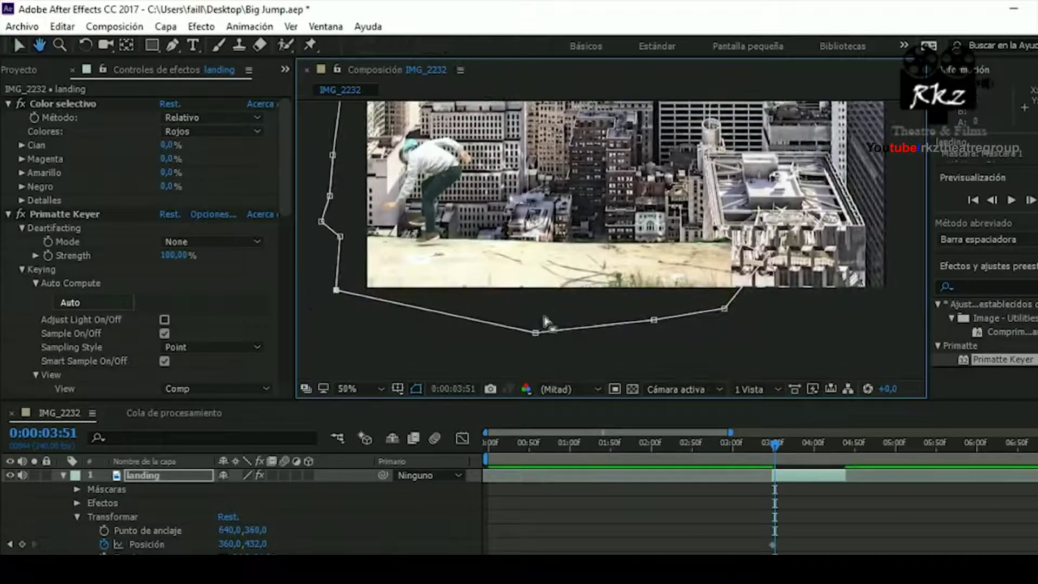
mouse_move(537, 334)
left_mouse_down()
mouse_move(505, 293)
mouse_move(445, 293)
left_mouse_up()
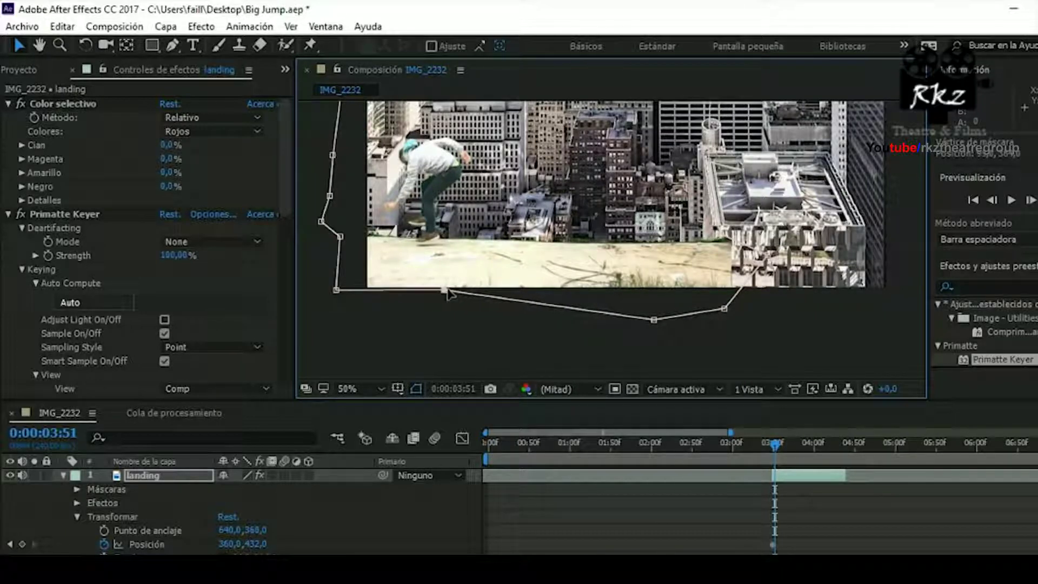
left_click_drag(444, 294, 447, 239)
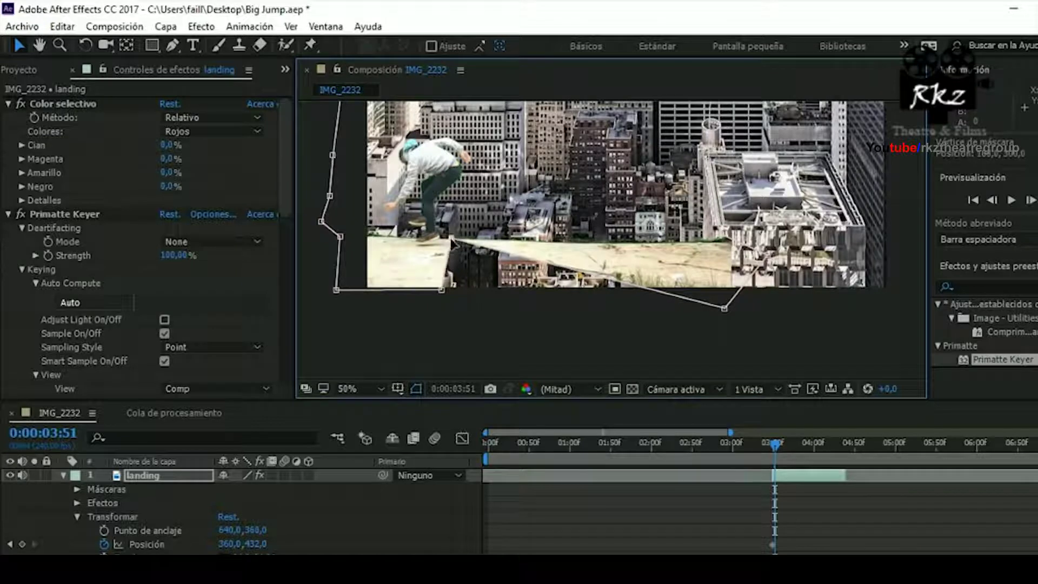
left_click_drag(442, 289, 417, 292)
left_click_drag(724, 308, 730, 243)
left_click_drag(474, 216, 466, 338)
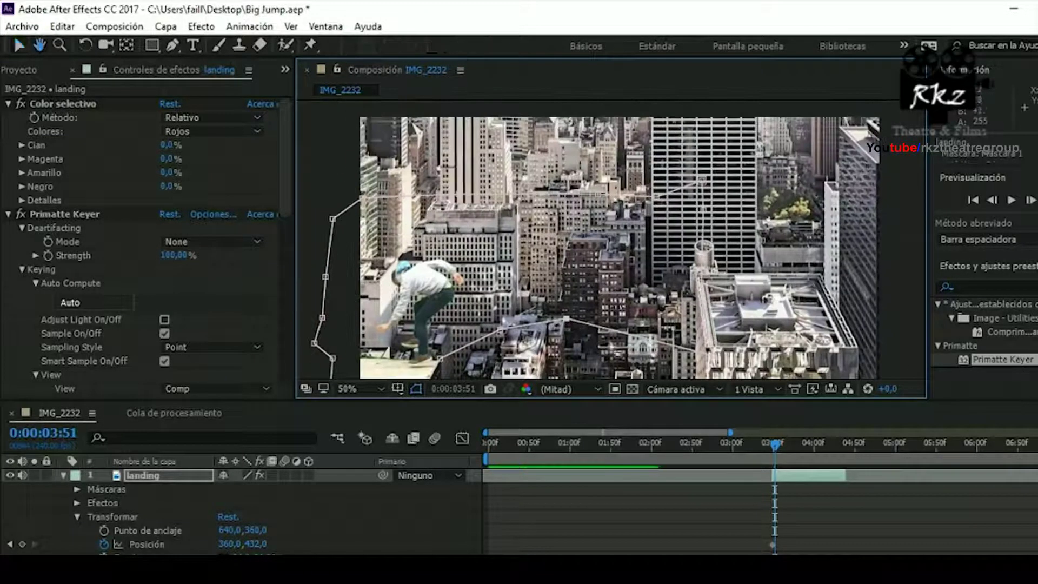
left_click_drag(697, 323, 420, 221)
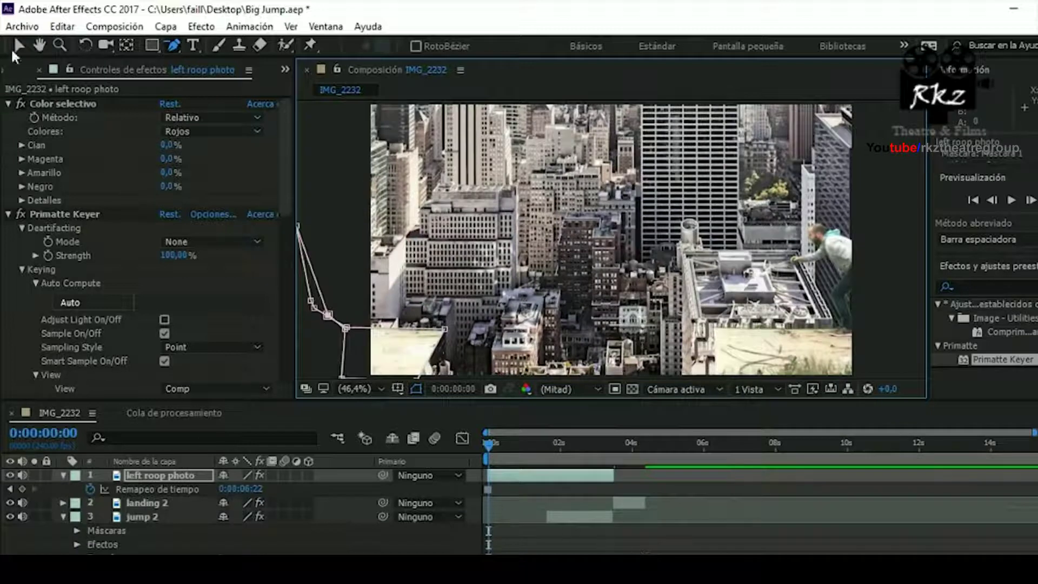
left_click(22, 27)
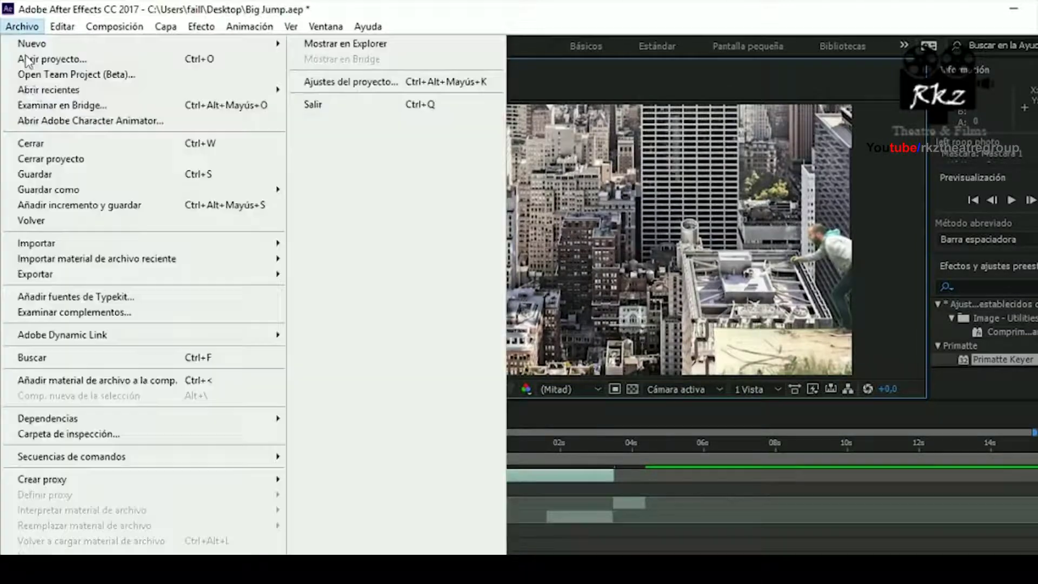
- Save the project with Guardar, confirm the layer name, and play a preview of the composition
left_click(33, 172)
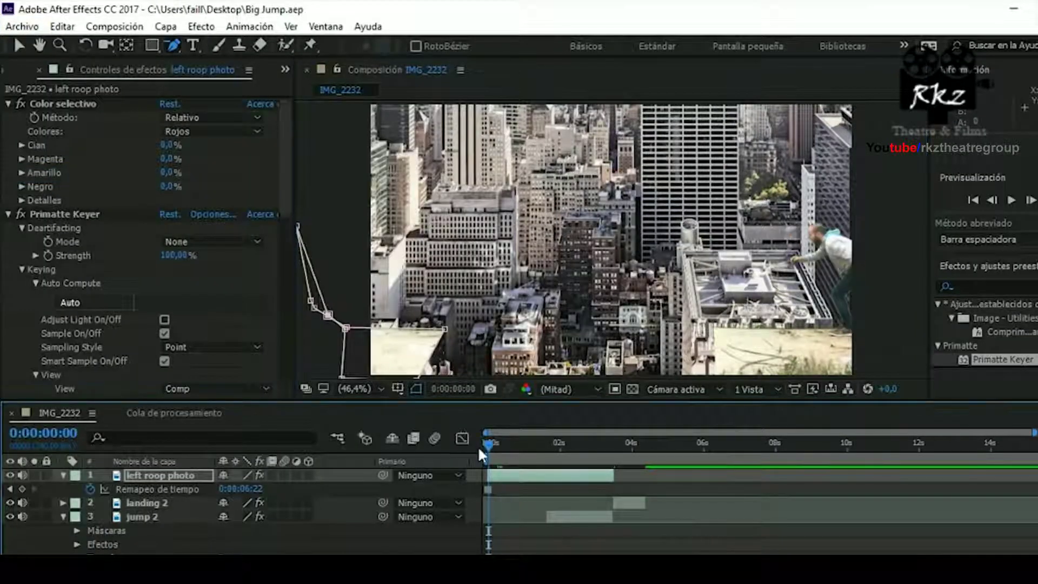
left_click(478, 446)
key("space")
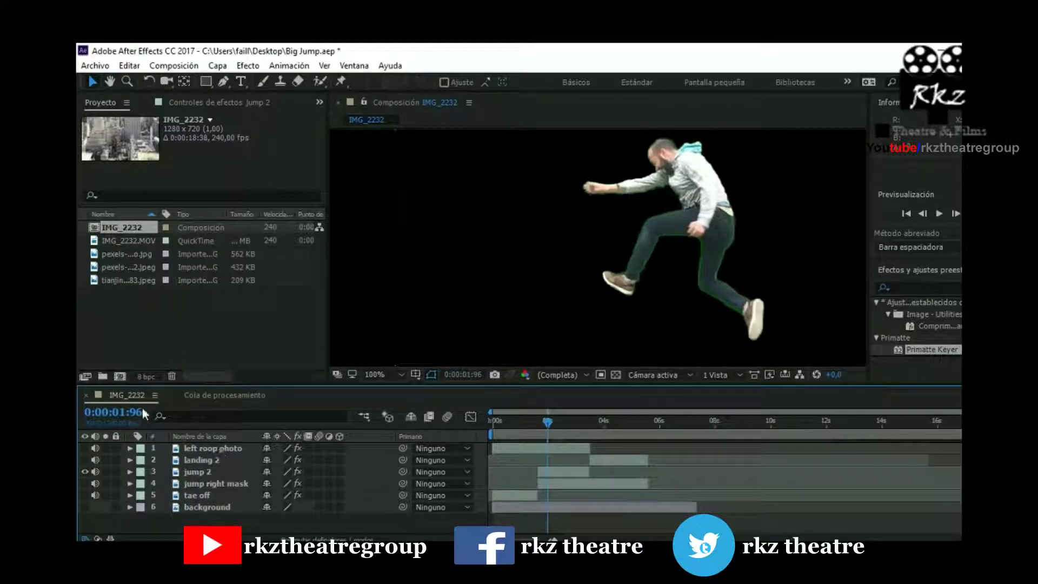
- Expand jump 2's Efectos to list Color selectivo and Primatte Keyer, scrolling to its Correction settings
left_click(130, 473)
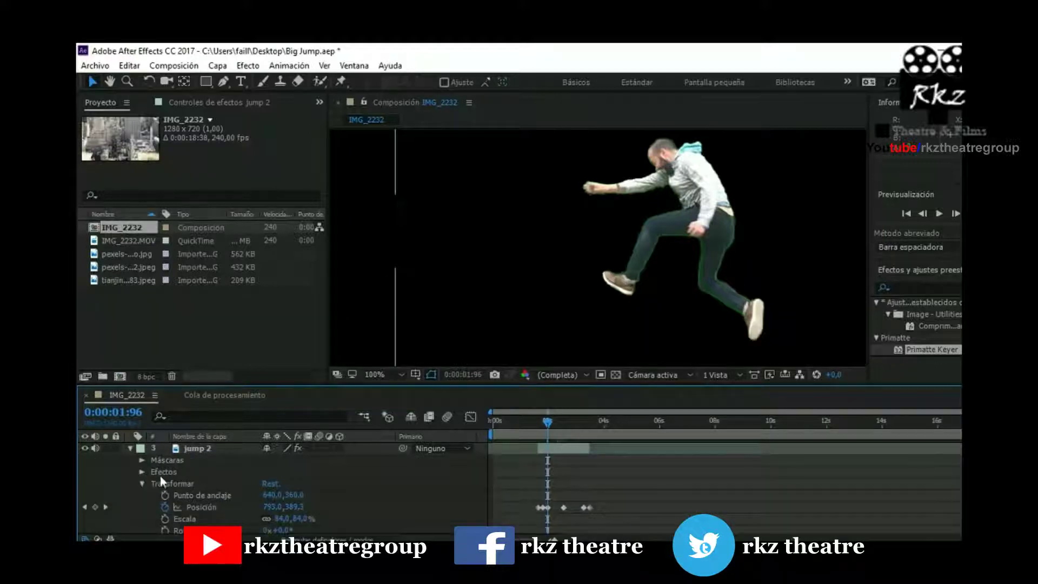
left_click(141, 482)
left_click(143, 473)
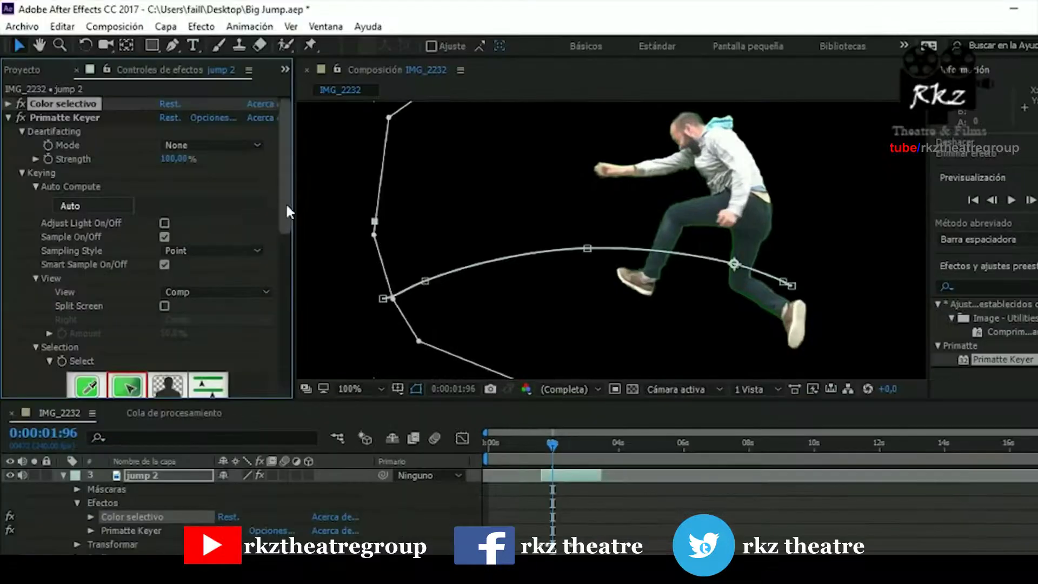
left_click_drag(287, 206, 295, 324)
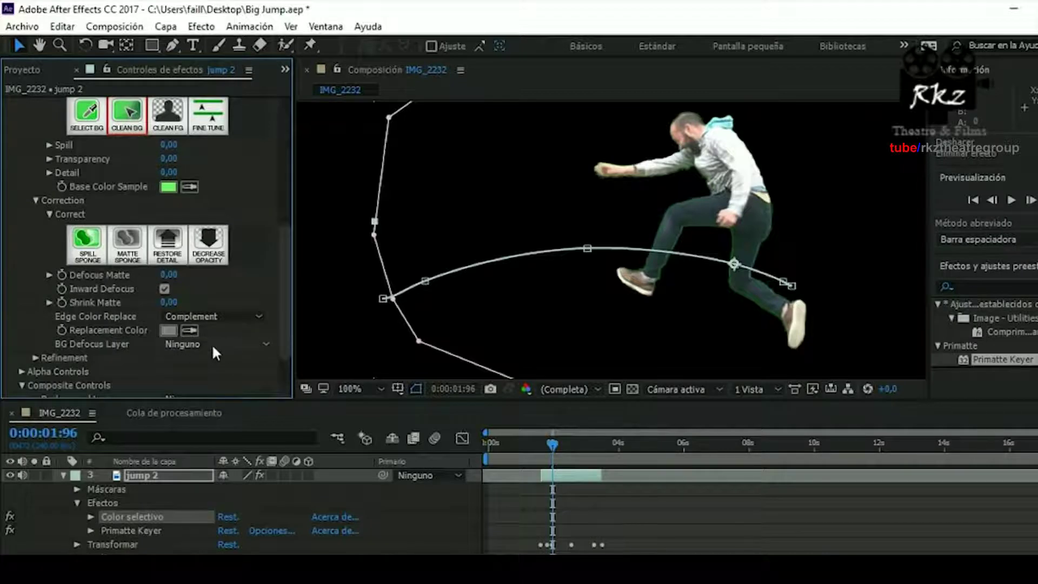
- Sample the Replacement Color from the footage and set BG Defocus Layer to 6. background
left_click(190, 330)
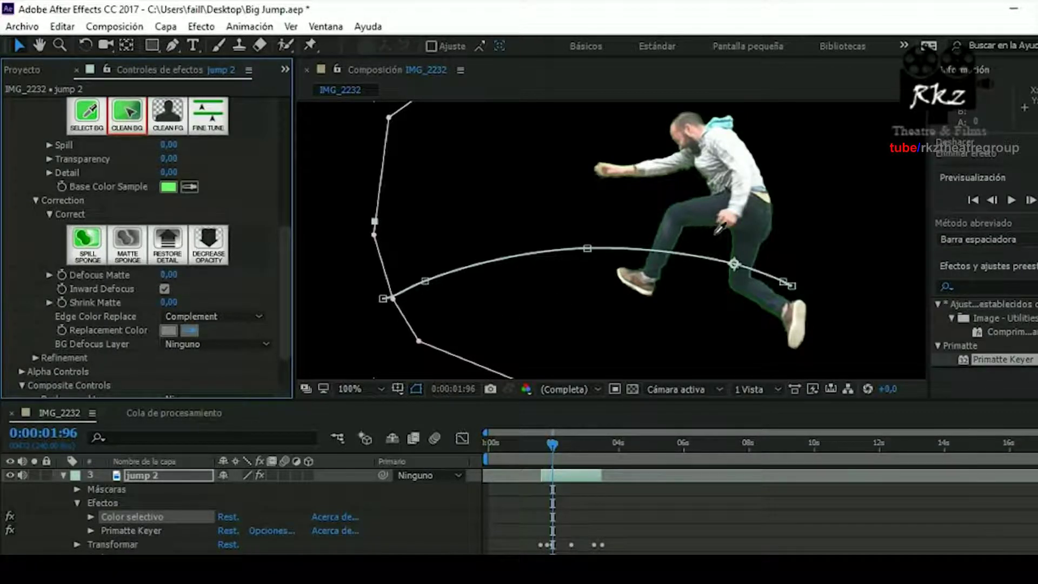
left_click(733, 236)
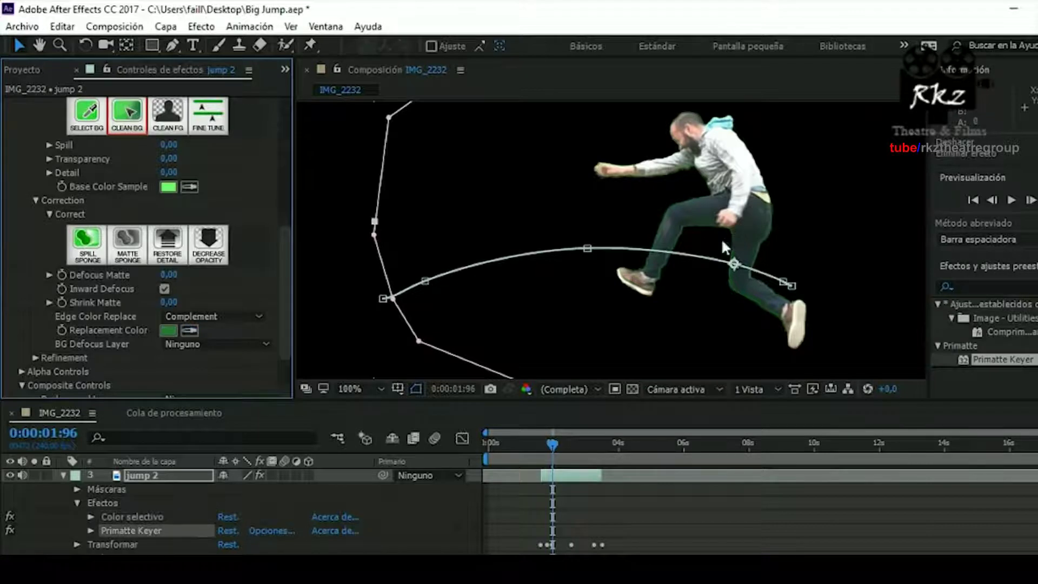
left_click(255, 345)
left_click(245, 473)
left_click_drag(284, 292, 285, 343)
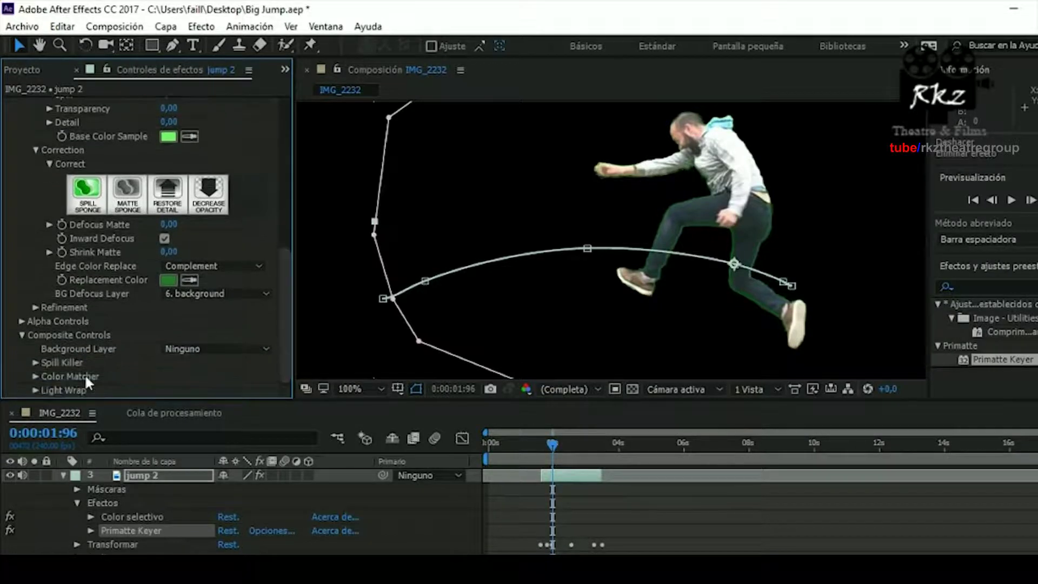
- Enable Light Wrap and set Spill Killer's Color Mode to Green, then inspect the keyed edges
left_click(36, 390)
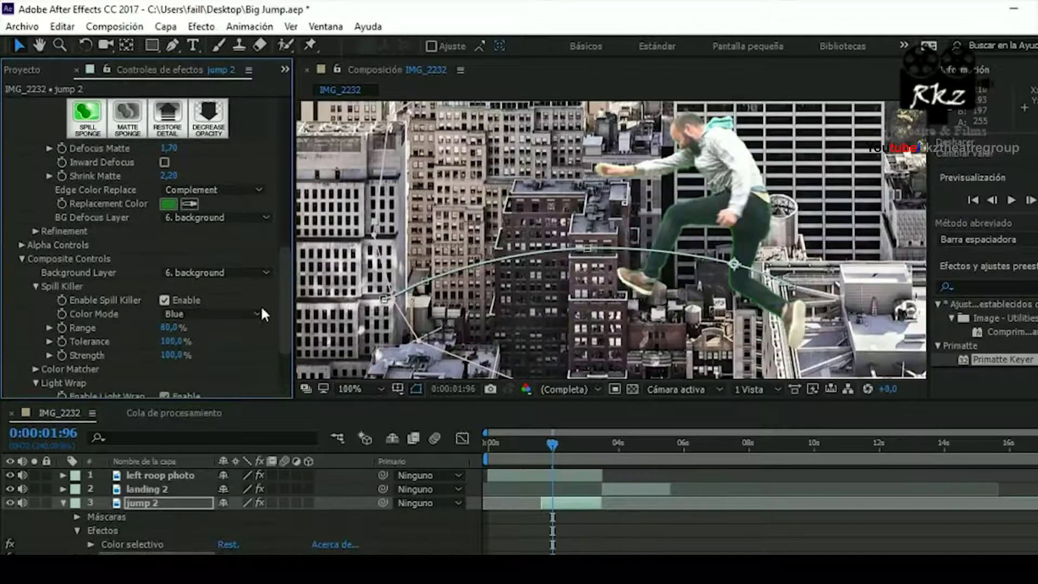
left_click(254, 313)
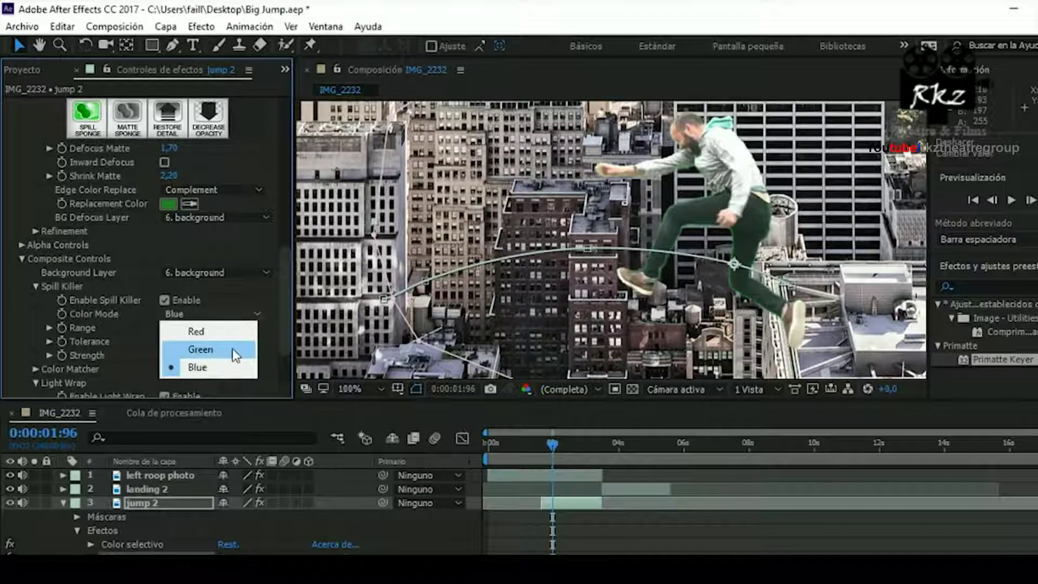
left_click(235, 349)
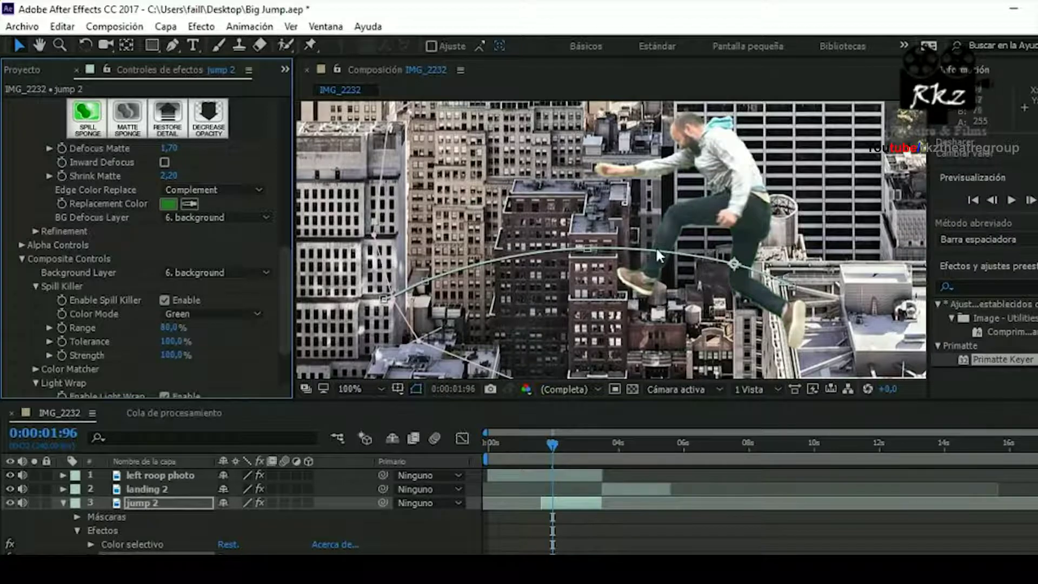
key("period")
key("period")
key("comma")
key("comma")
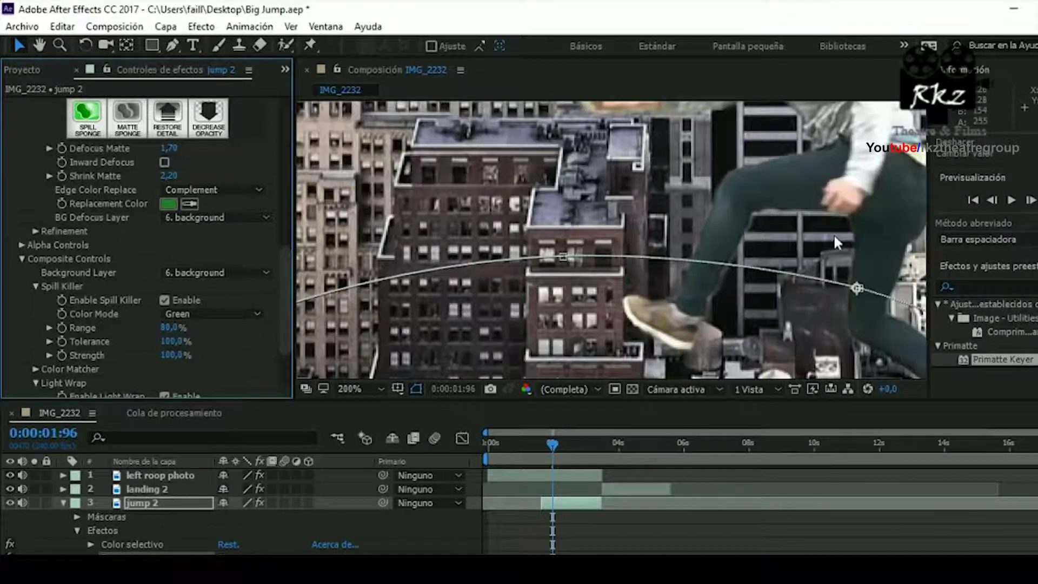
left_click_drag(638, 290, 608, 281)
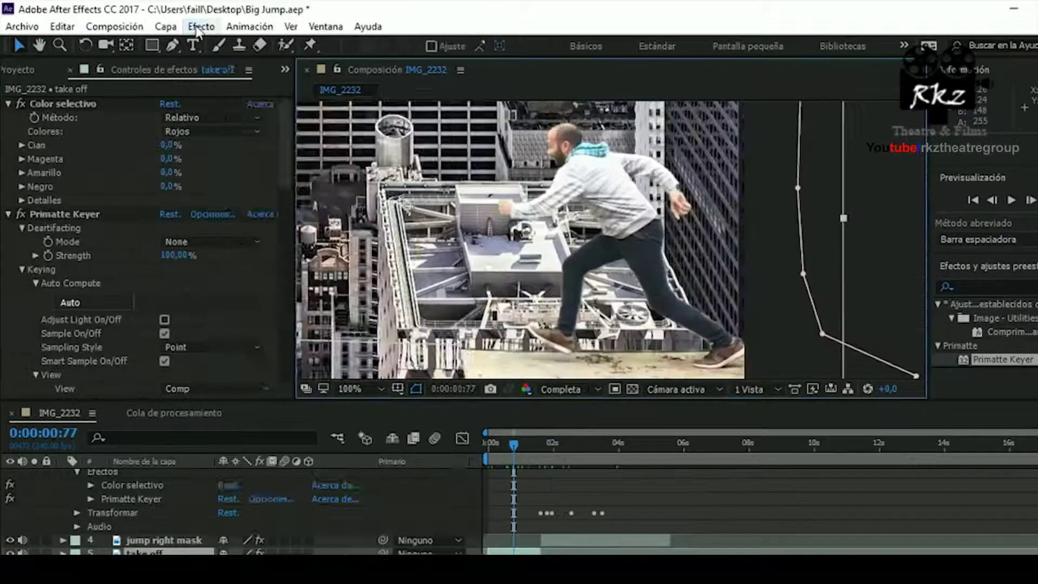
- Add Efecto > Corrección de color > Curvas to take off and bow the RGB curve down to darken
left_click(201, 26)
mouse_move(238, 24)
left_click(201, 26)
mouse_move(360, 356)
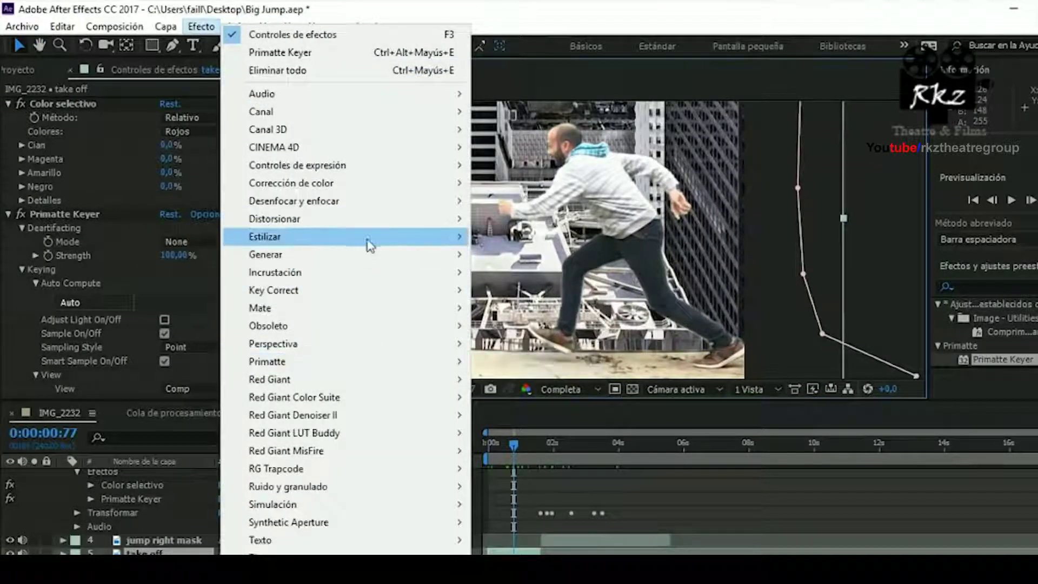
mouse_move(421, 201)
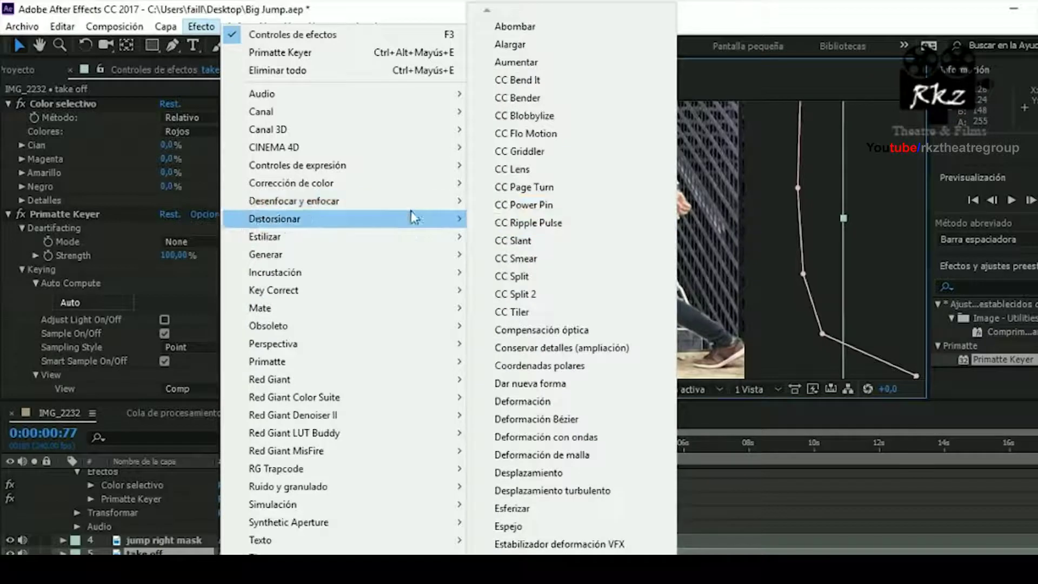
mouse_move(452, 191)
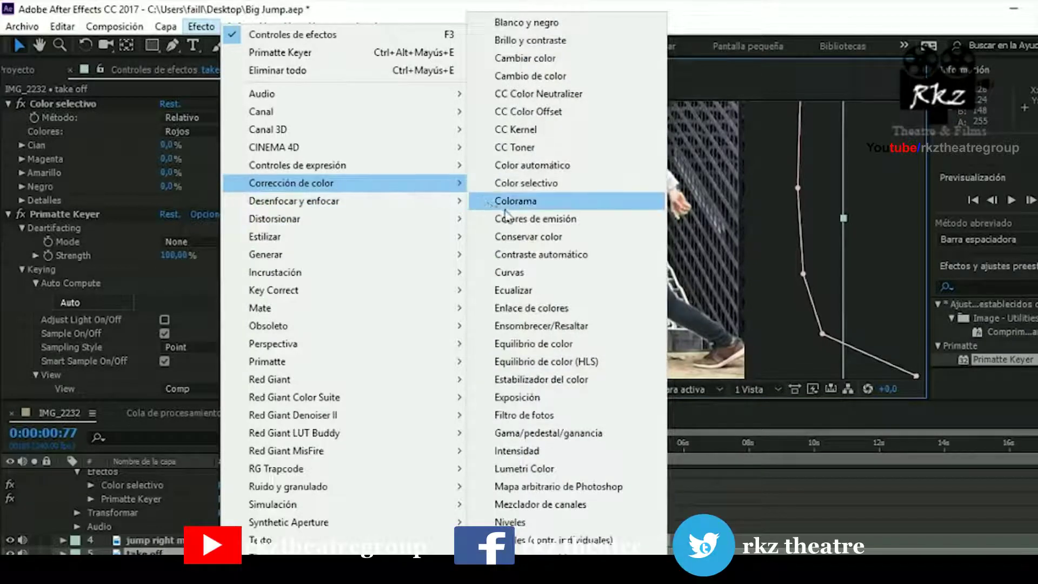
left_click(511, 272)
left_click_drag(152, 257, 169, 264)
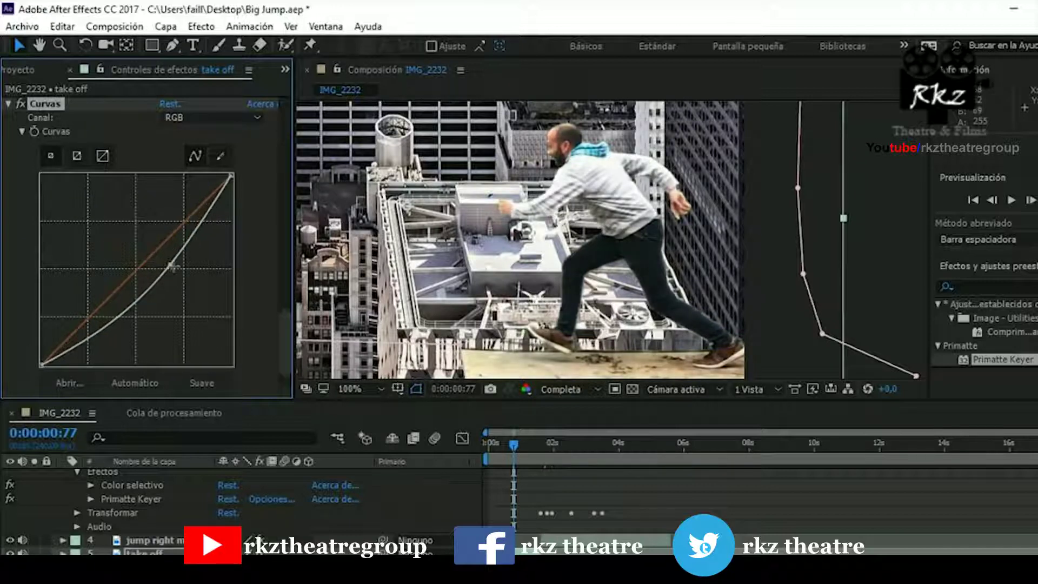
- At 50% viewer zoom, lower the take off layer's Curvas point slightly to darken it more
key("comma")
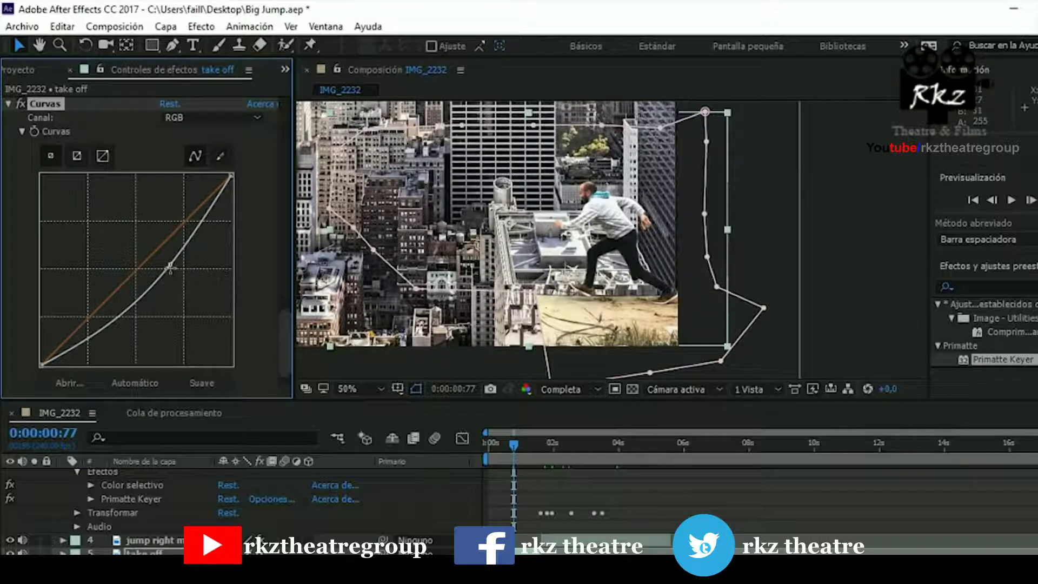
left_click_drag(170, 267, 171, 270)
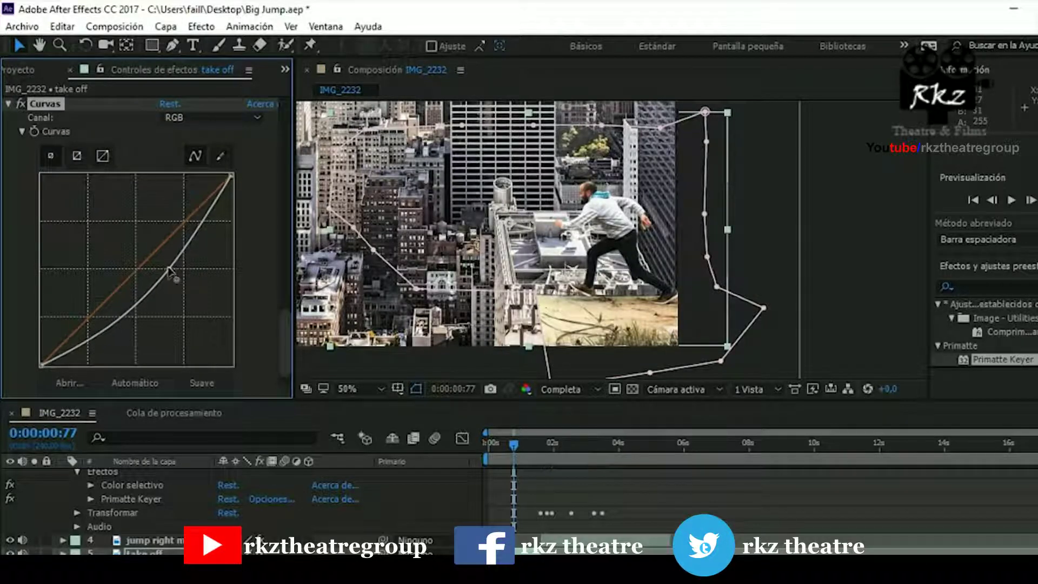